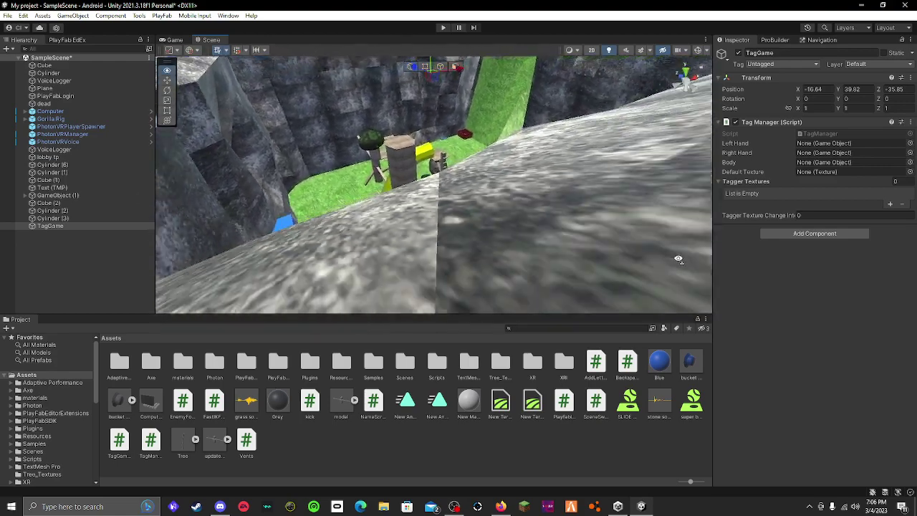
Close the new-object menu and orbit the Scene view over the level's walls and grass.
mouse_move(578, 266)
right_mouse_down()
mouse_move(749, 206)
mouse_move(722, 205)
right_mouse_up()
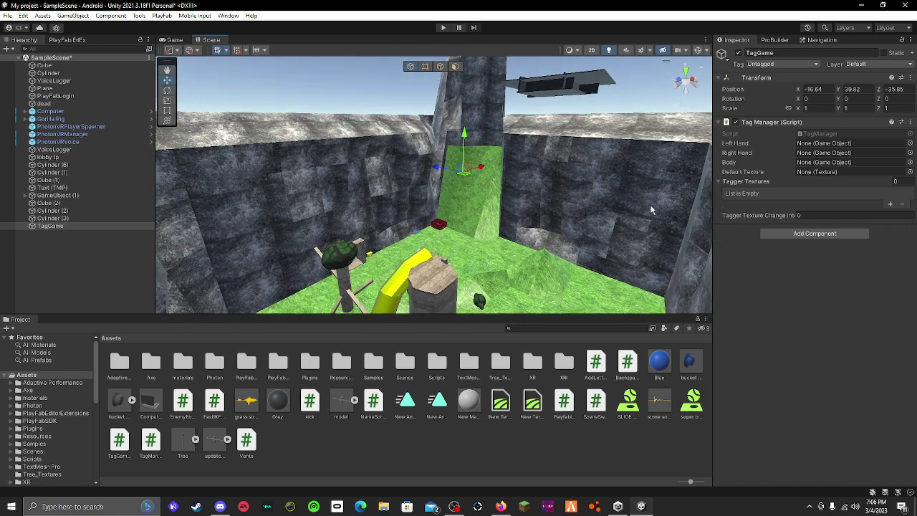
right_click_drag(651, 210, 634, 197)
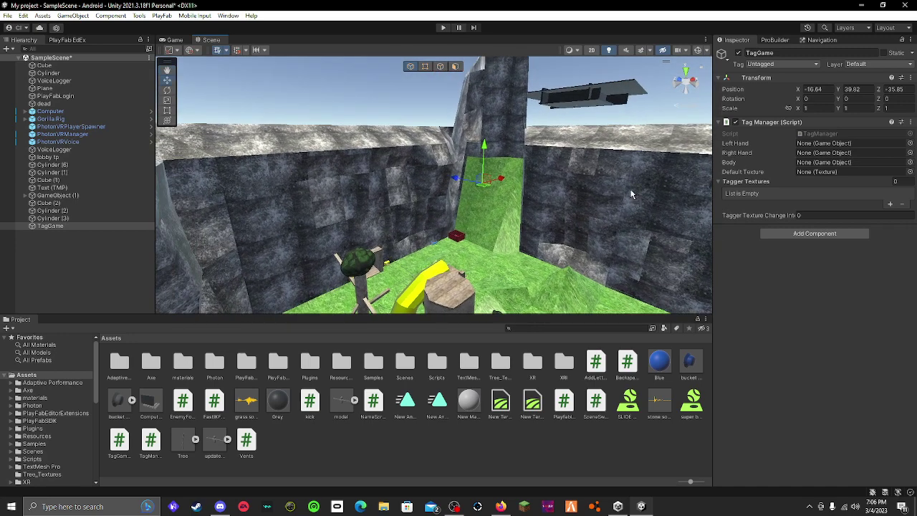
mouse_move(565, 190)
right_mouse_down()
mouse_move(545, 206)
mouse_move(713, 231)
mouse_move(516, 238)
mouse_move(509, 181)
mouse_move(492, 164)
mouse_move(507, 147)
mouse_move(594, 225)
mouse_move(589, 205)
mouse_move(634, 182)
mouse_move(4, 56)
right_mouse_up()
left_click(5, 50)
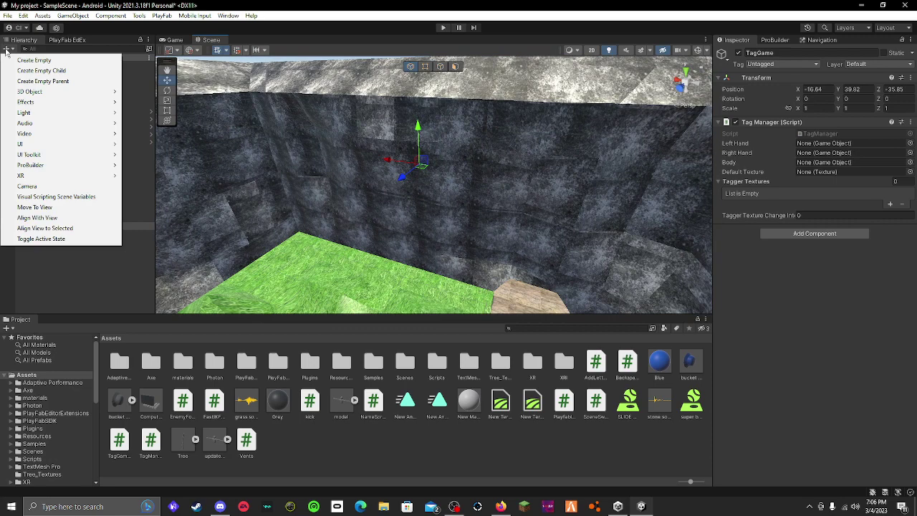
mouse_move(502, 179)
right_mouse_down()
mouse_move(513, 184)
mouse_move(444, 168)
mouse_move(487, 139)
mouse_move(488, 117)
right_mouse_up()
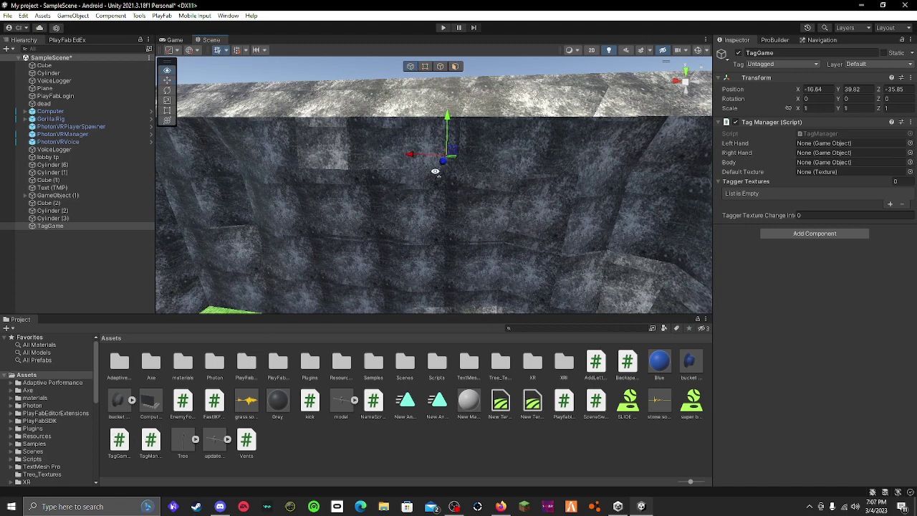
scroll(433, 167, "down", 2)
scroll(467, 168, "down", 1)
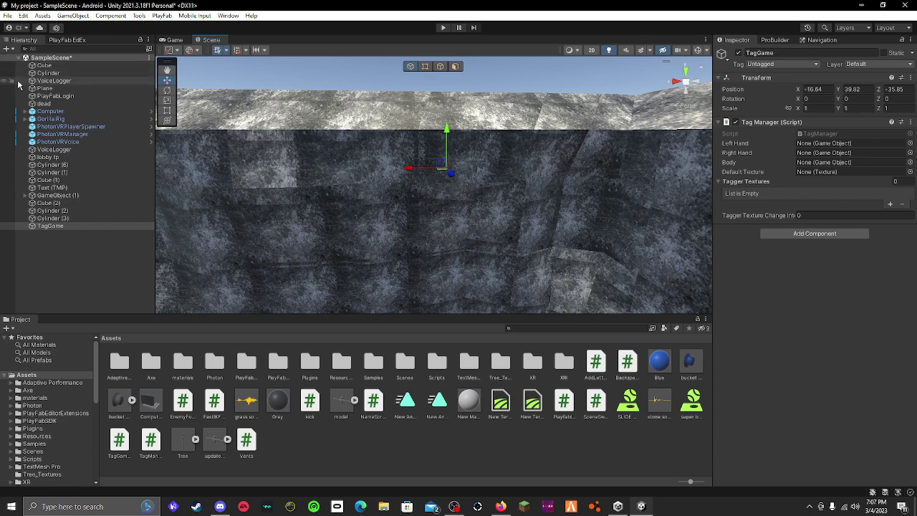
mouse_move(72, 119)
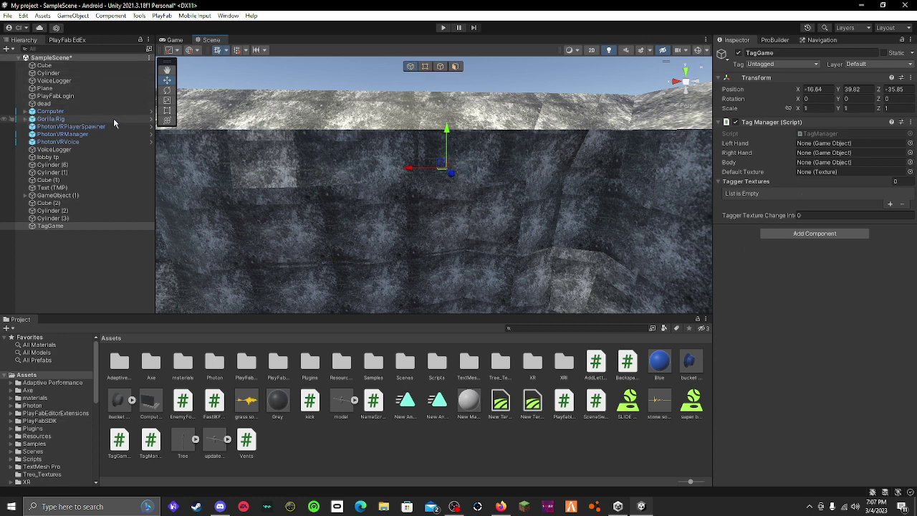
Expand Gorilla Rig and inspect its first Sphere child.
left_click(25, 119)
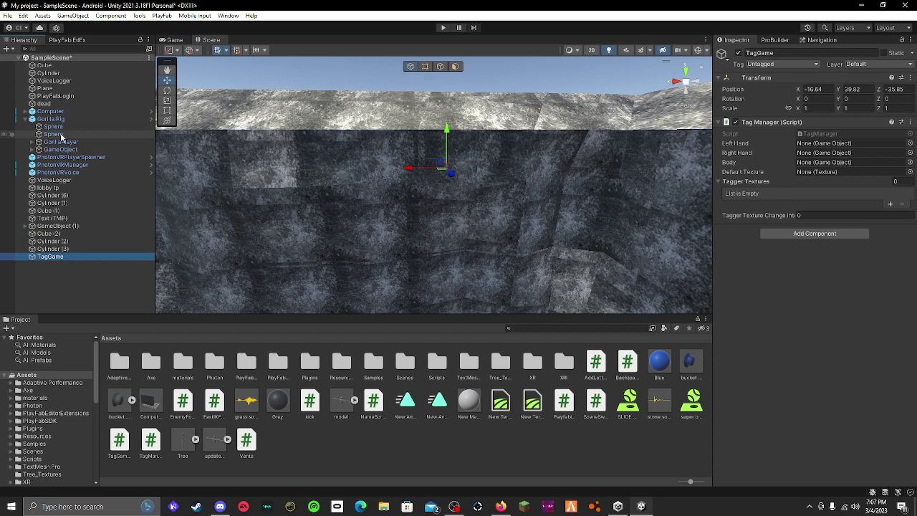
left_click(60, 135)
left_click(96, 128)
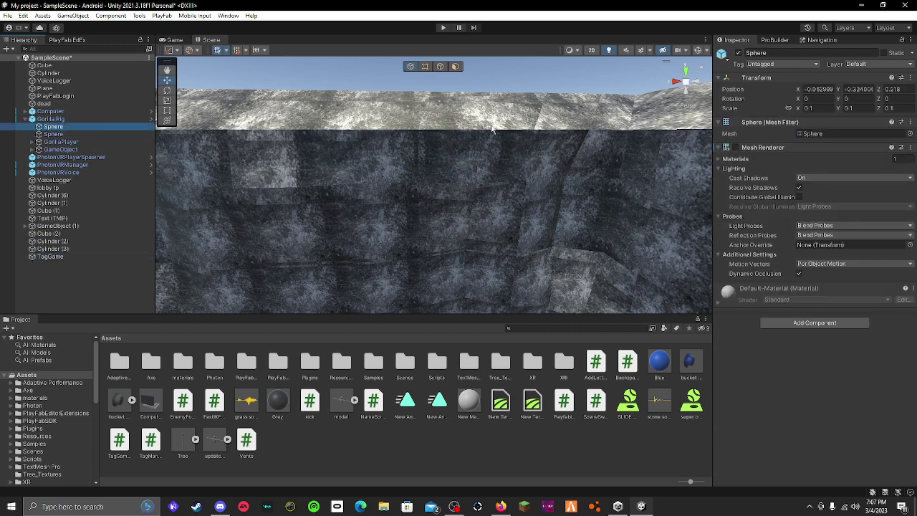
Assign the first and second Gorilla Rig Spheres to TagGame's Left Hand and Right Hand.
left_click(50, 256)
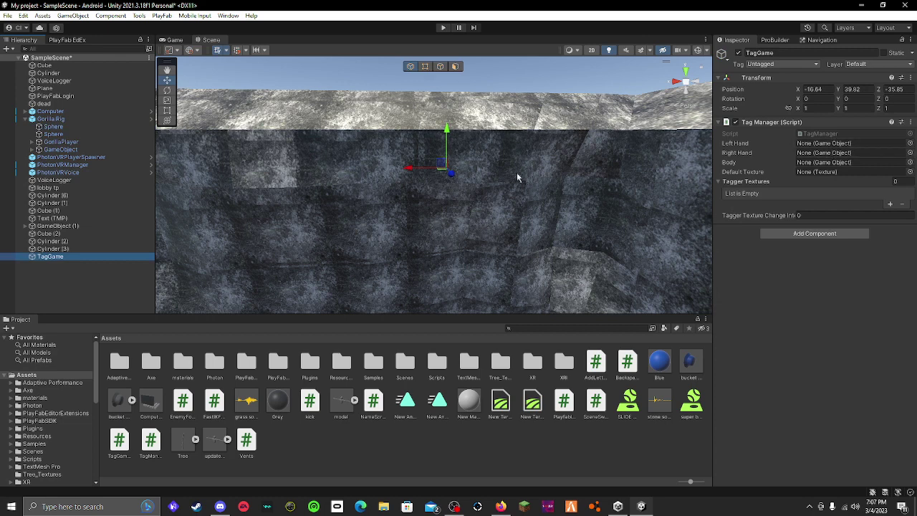
mouse_move(50, 119)
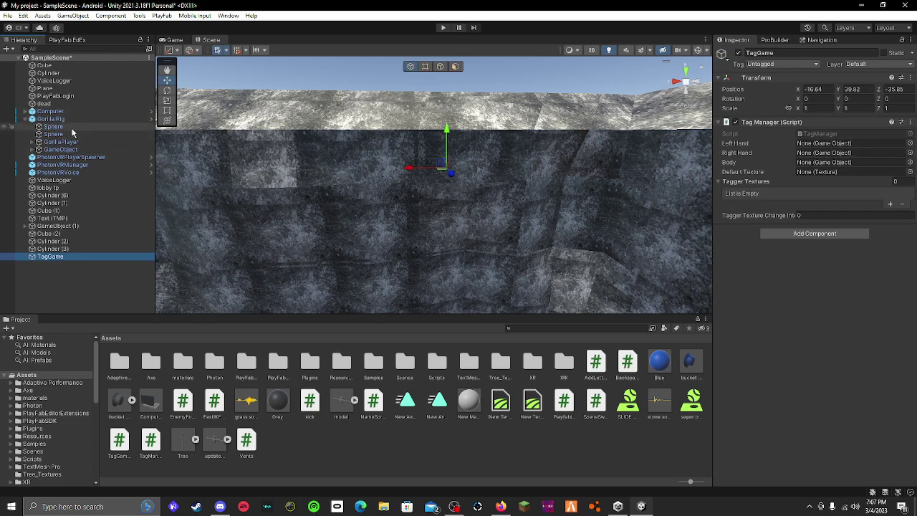
left_click_drag(72, 127, 824, 143)
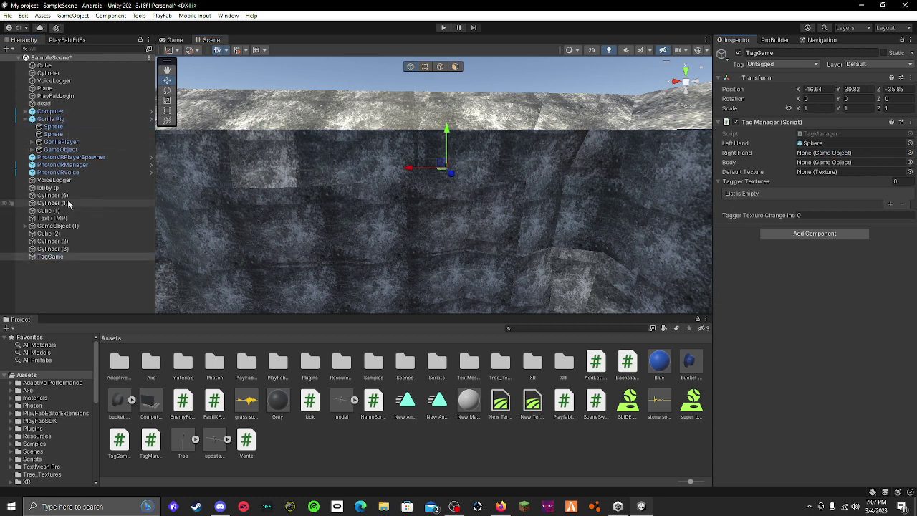
left_click_drag(71, 134, 814, 154)
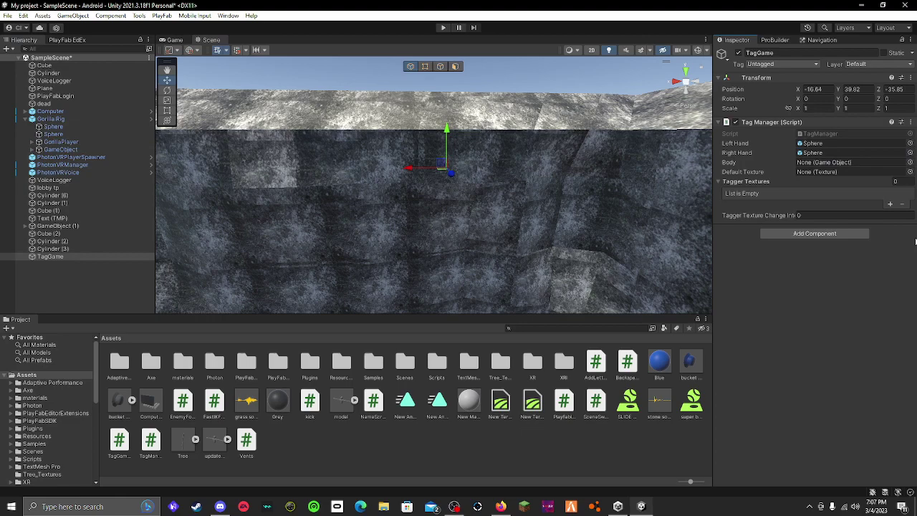
left_click(909, 162)
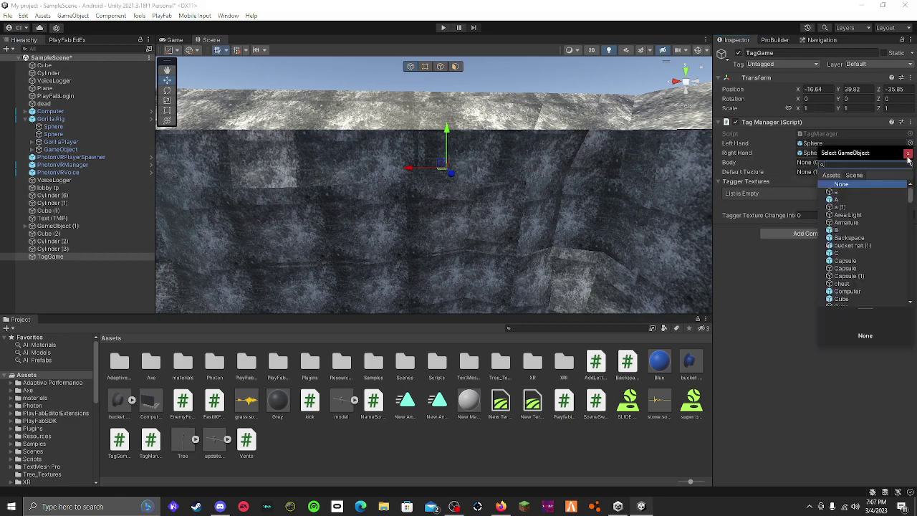
mouse_move(445, 139)
right_mouse_down()
mouse_move(437, 262)
mouse_move(190, 156)
mouse_move(510, 339)
right_mouse_up()
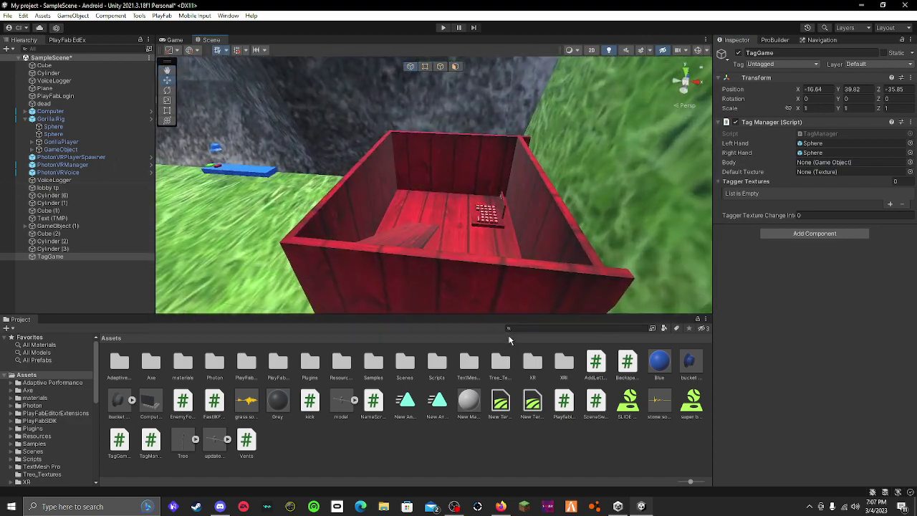
Search the Project assets for 'photonvr' and select the PhotonVR folder.
left_click(510, 328)
type("hoton")
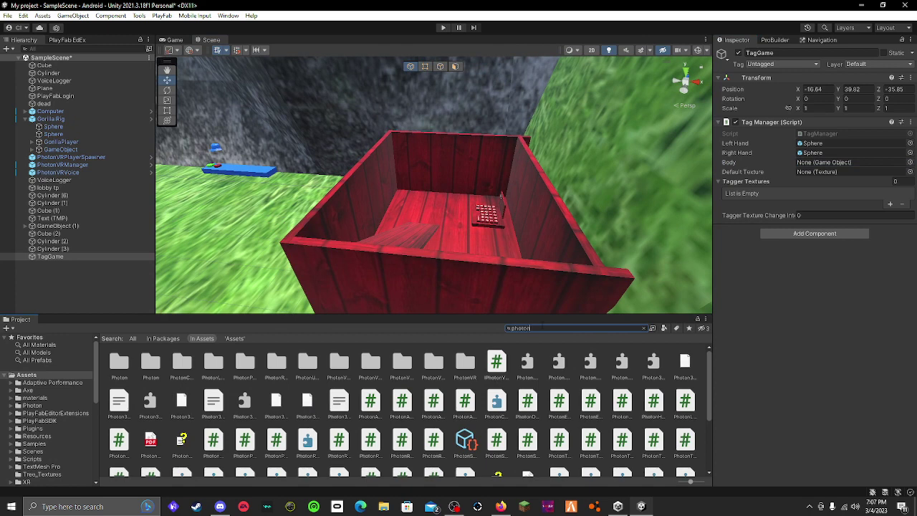
type("vr")
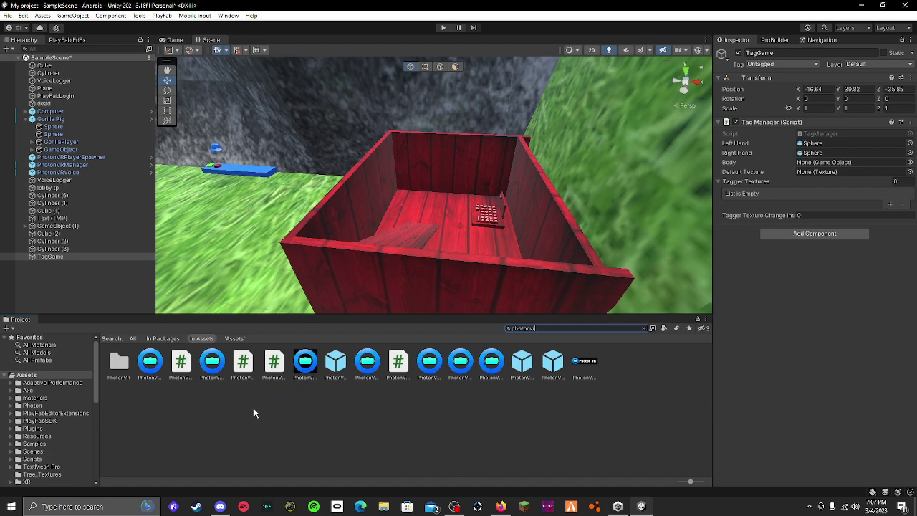
left_click(119, 367)
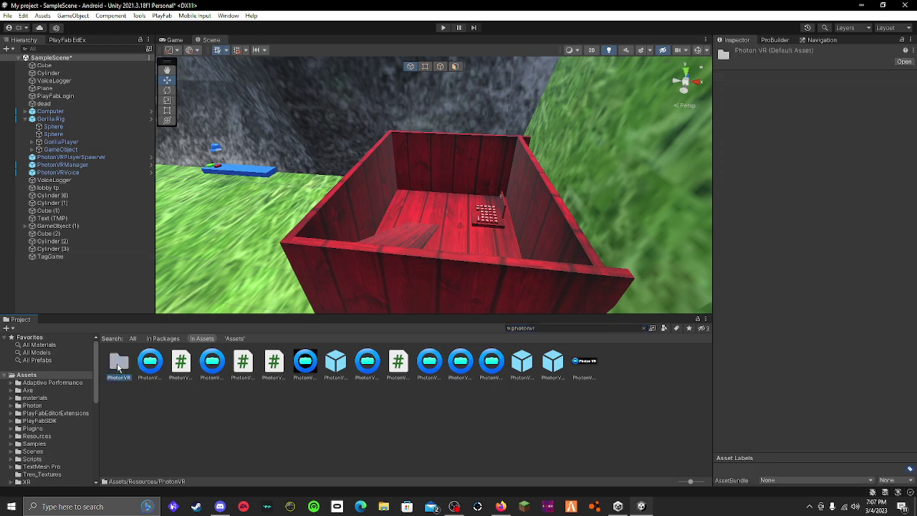
Open the PhotonVR Player prefab and add a convex Mesh Collider to it.
double_click(119, 366)
left_click(214, 365)
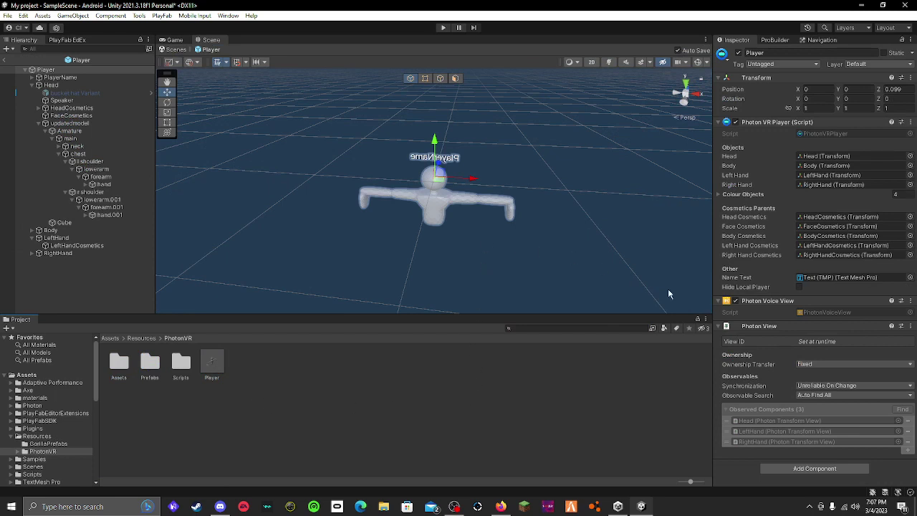
left_click(794, 473)
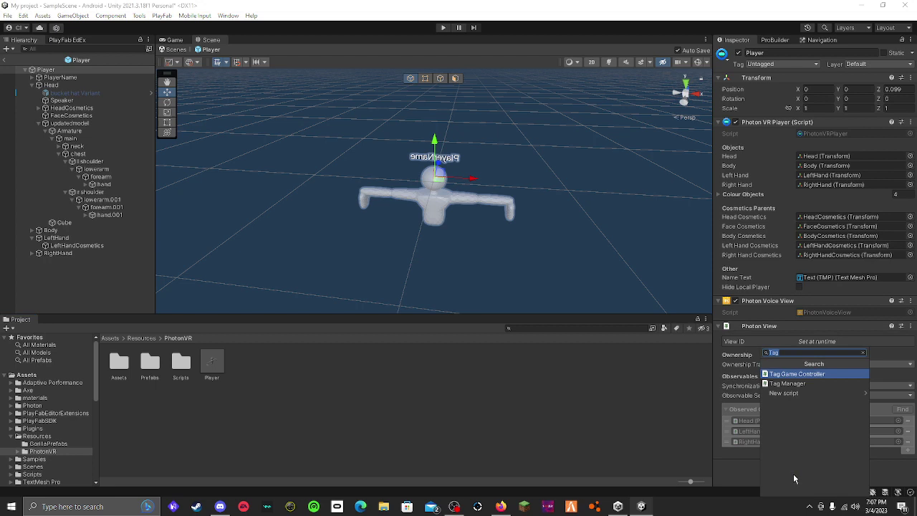
type("me")
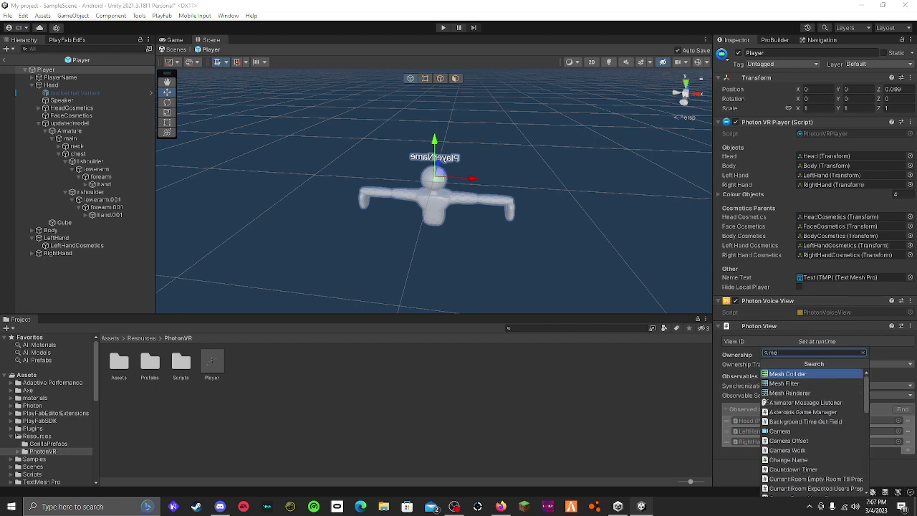
type("s")
left_click(800, 376)
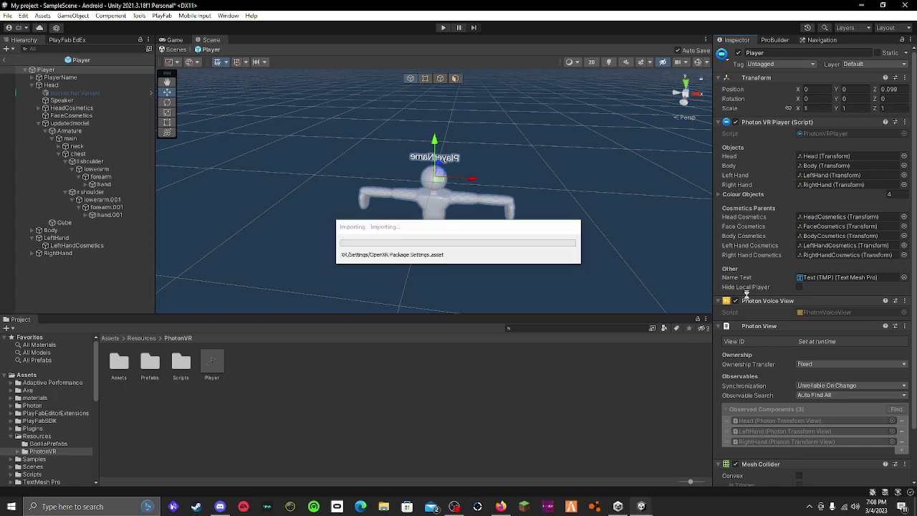
scroll(781, 401, "down", 2)
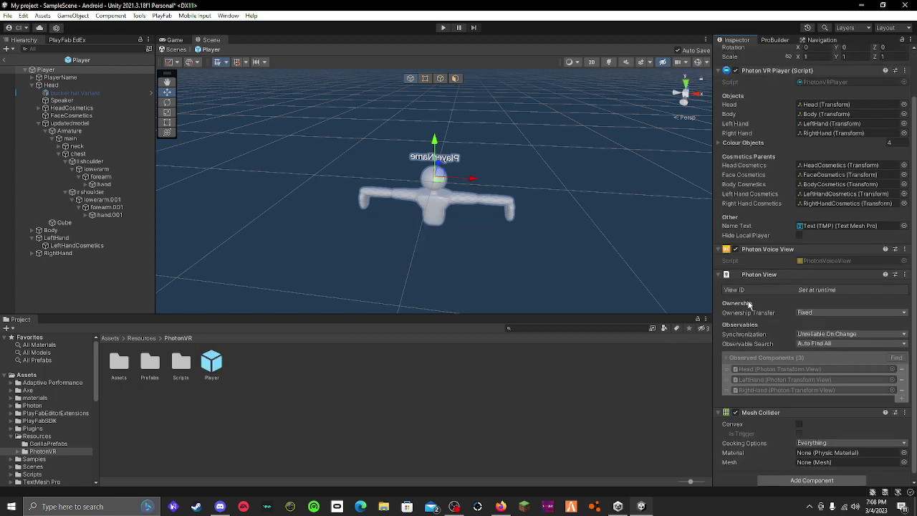
left_click(799, 419)
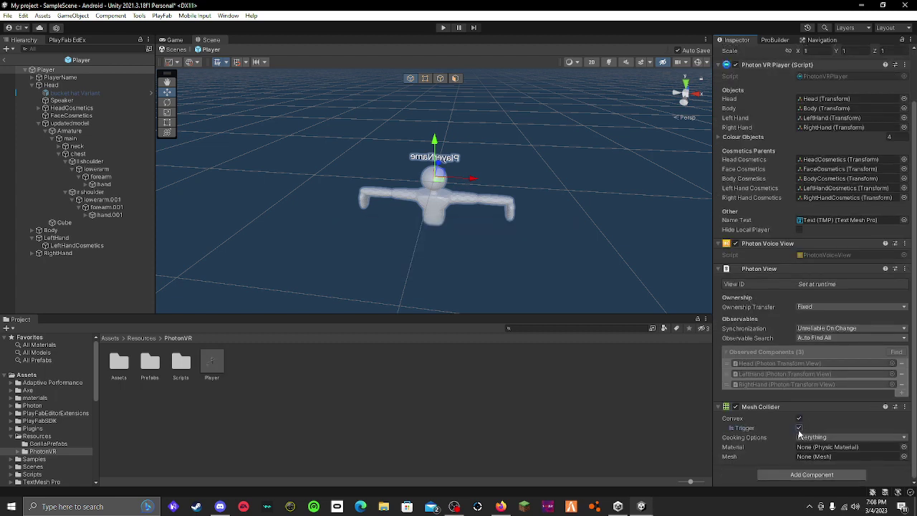
mouse_move(565, 303)
left_mouse_down("alt")
mouse_move(756, 227)
mouse_move(694, 228)
left_mouse_up("alt")
Add a Mesh Collider with Convex and Is Trigger to the Cube body mesh.
left_click(383, 213)
left_click_drag(406, 241, 588, 261, "alt")
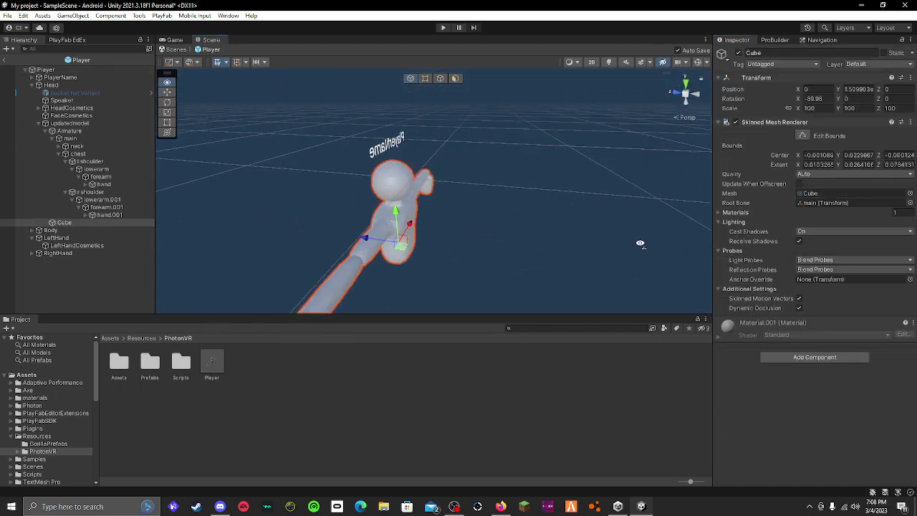
scroll(584, 257, "up", 5)
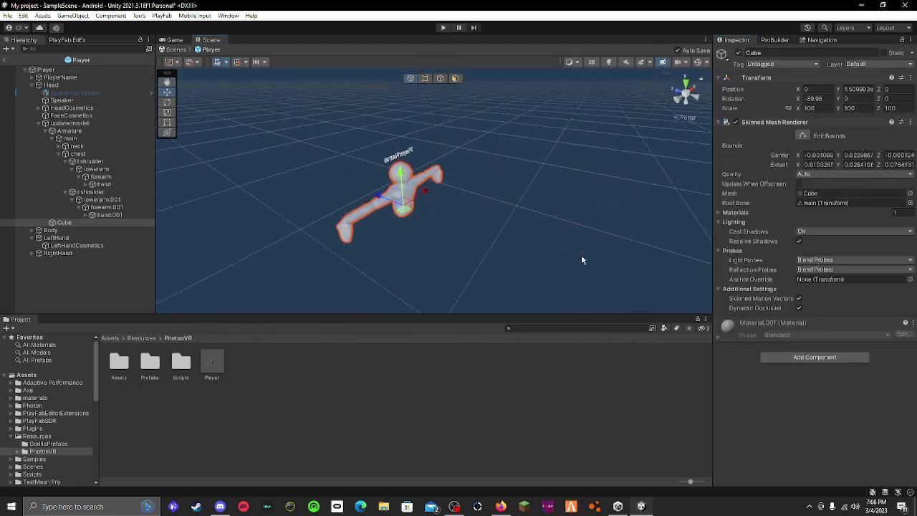
left_click(777, 357)
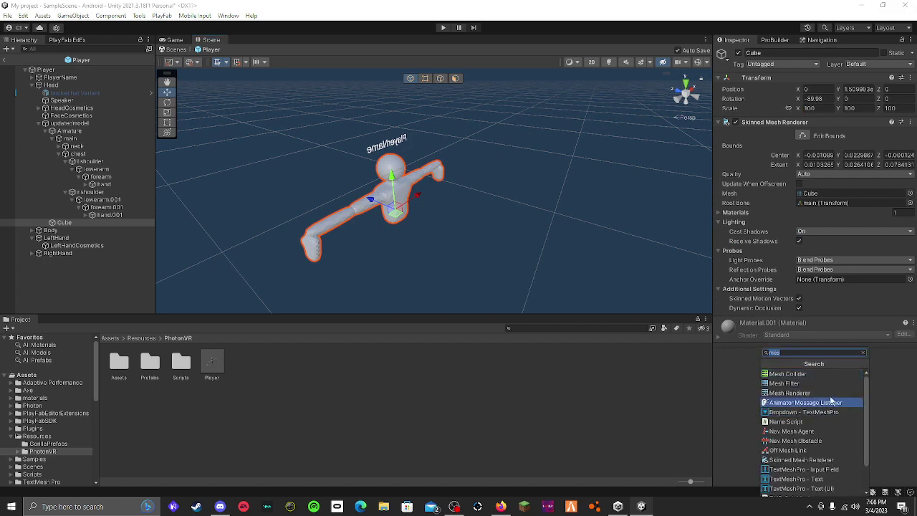
left_click(808, 375)
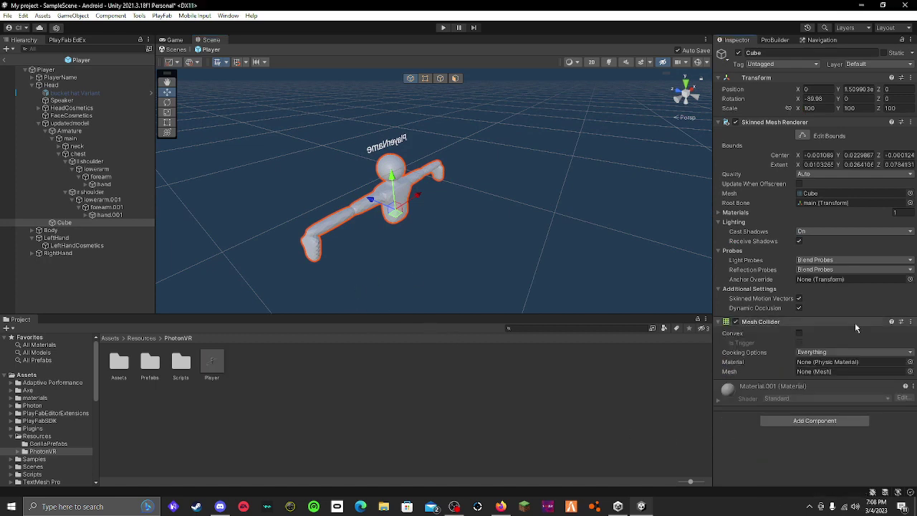
left_click(799, 333)
left_click(798, 343)
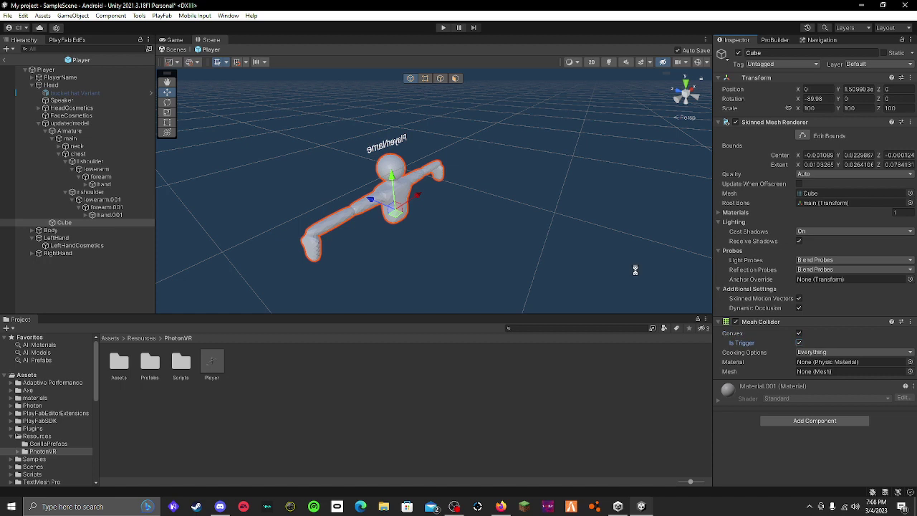
Remove the Mesh Collider from the Player root object.
left_click(44, 69)
scroll(745, 387, "down", 2)
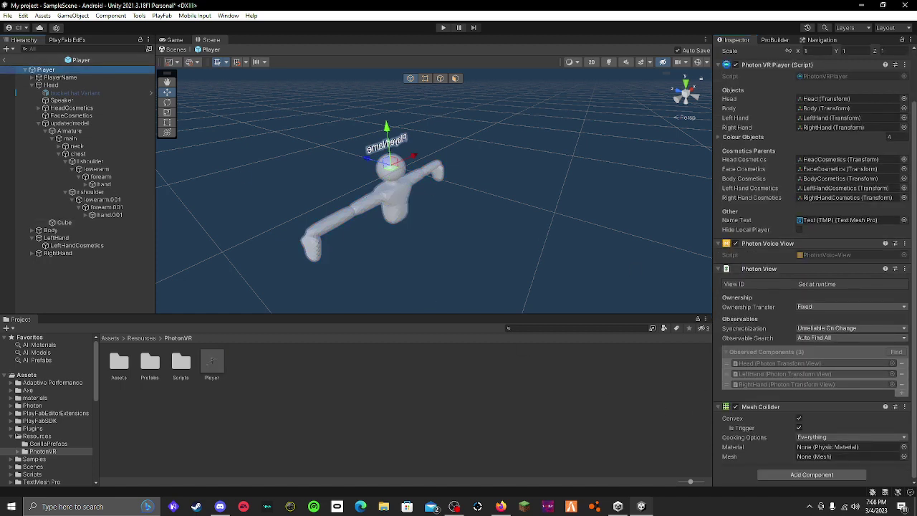
left_click(904, 406)
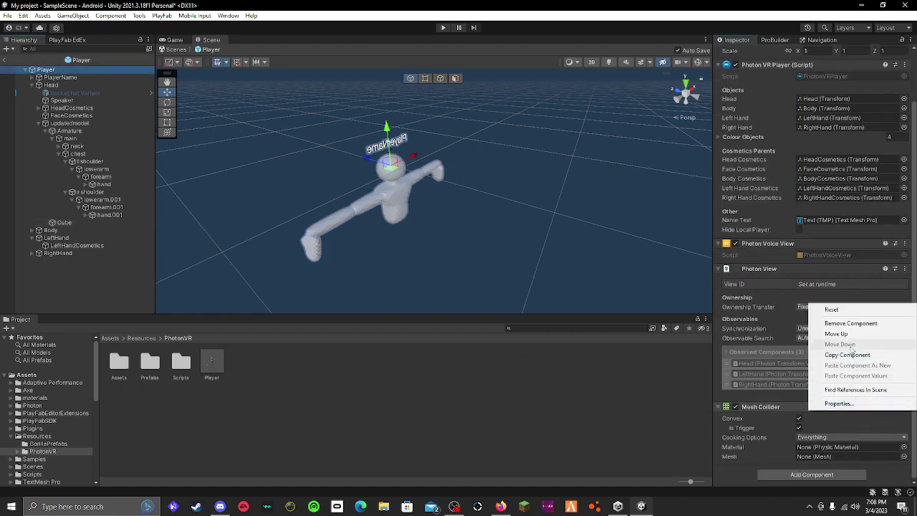
left_click(863, 324)
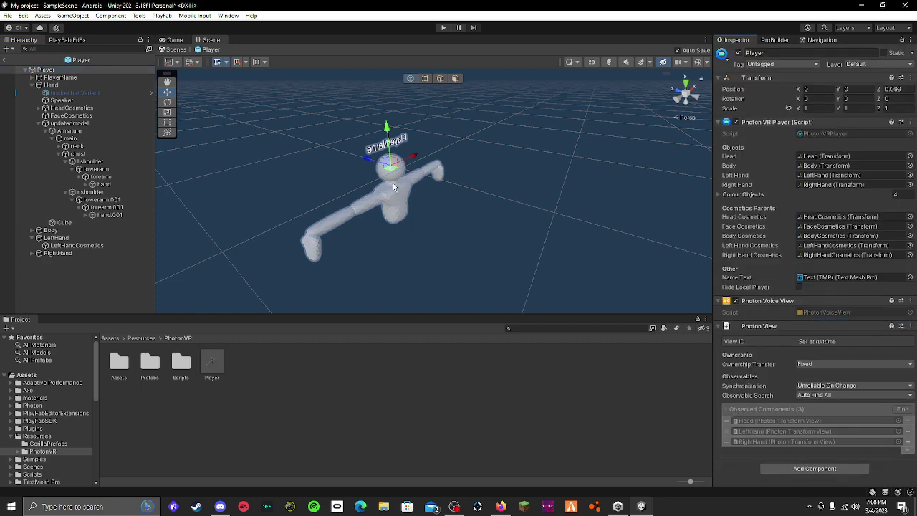
Reselect the Cube body mesh and orbit to inspect the character's head.
left_click(371, 200)
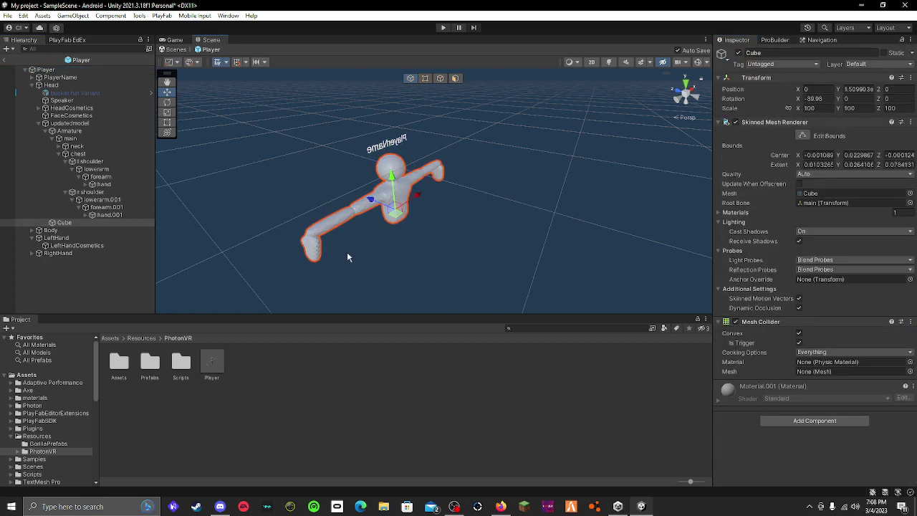
mouse_move(347, 256)
left_mouse_down("alt")
mouse_move(480, 280)
mouse_move(645, 279)
mouse_move(672, 209)
left_mouse_up("alt")
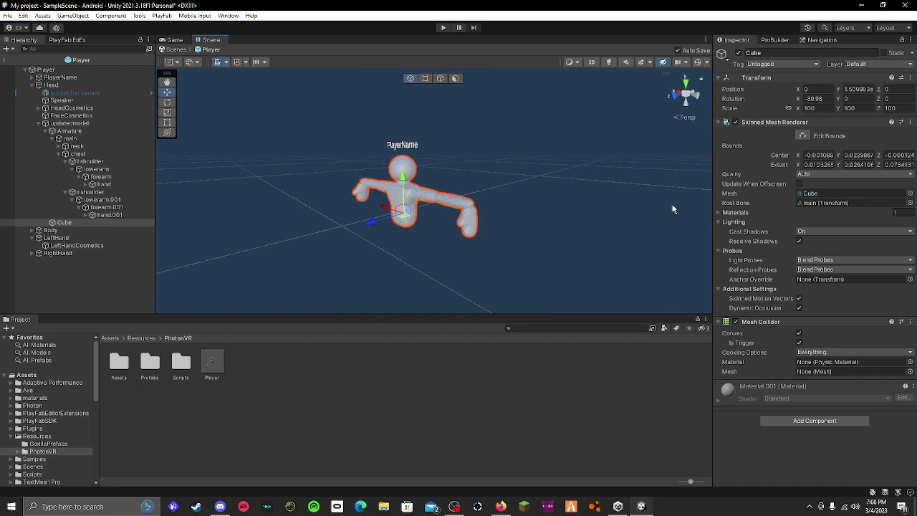
mouse_move(448, 259)
left_mouse_down("alt")
mouse_move(522, 291)
mouse_move(552, 257)
left_mouse_up("alt")
mouse_move(553, 256)
right_mouse_down("alt")
mouse_move(556, 313)
mouse_move(626, 301)
right_mouse_up("alt")
scroll(627, 300, "down", 3)
scroll(629, 305, "down", 3)
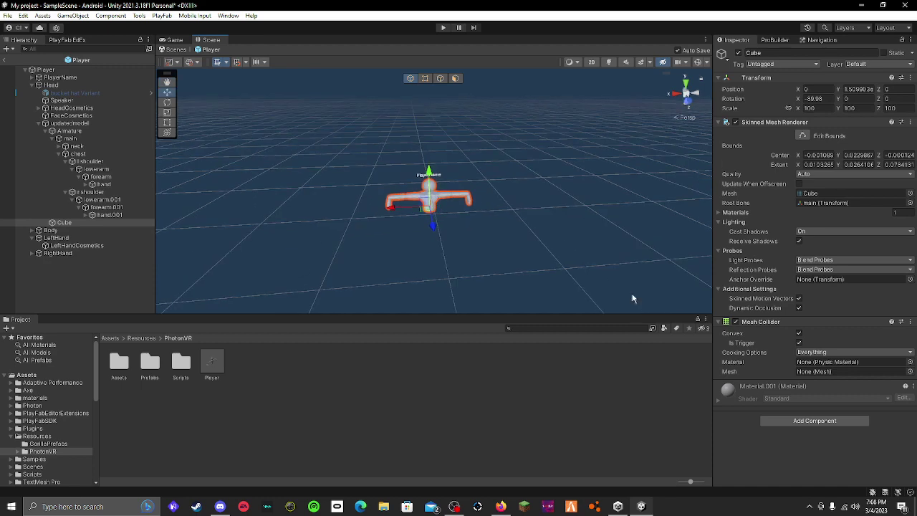
left_click_drag(629, 305, 614, 281, "alt")
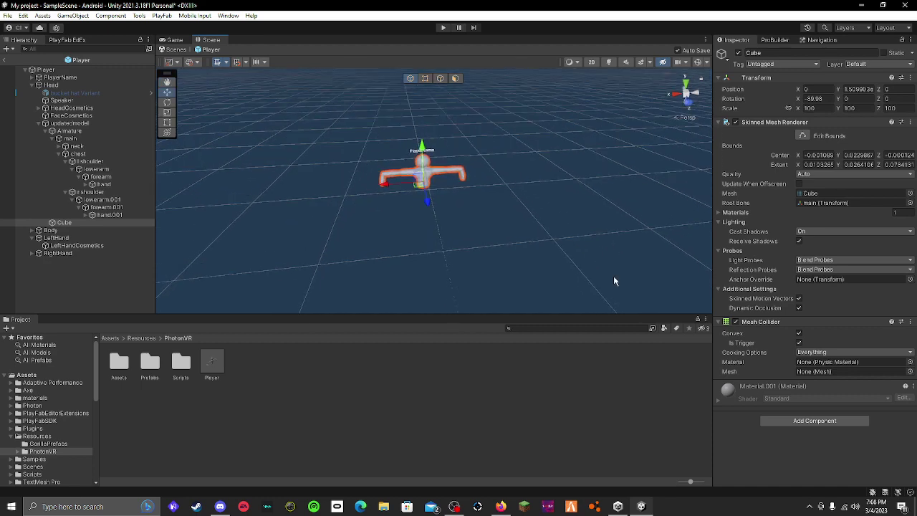
Exit prefab mode and place a Player instance inside the red wooden box.
left_click(3, 61)
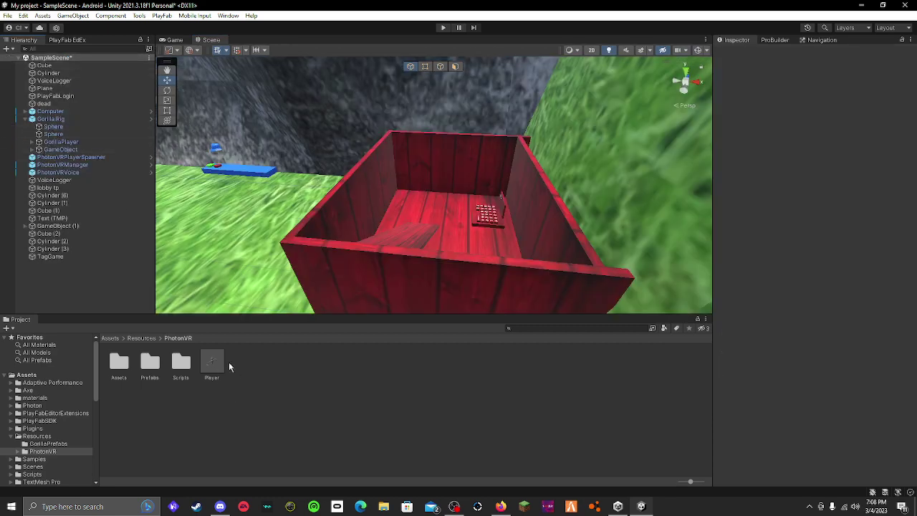
mouse_move(213, 361)
left_mouse_down()
mouse_move(421, 215)
mouse_move(421, 172)
left_mouse_up()
key("f")
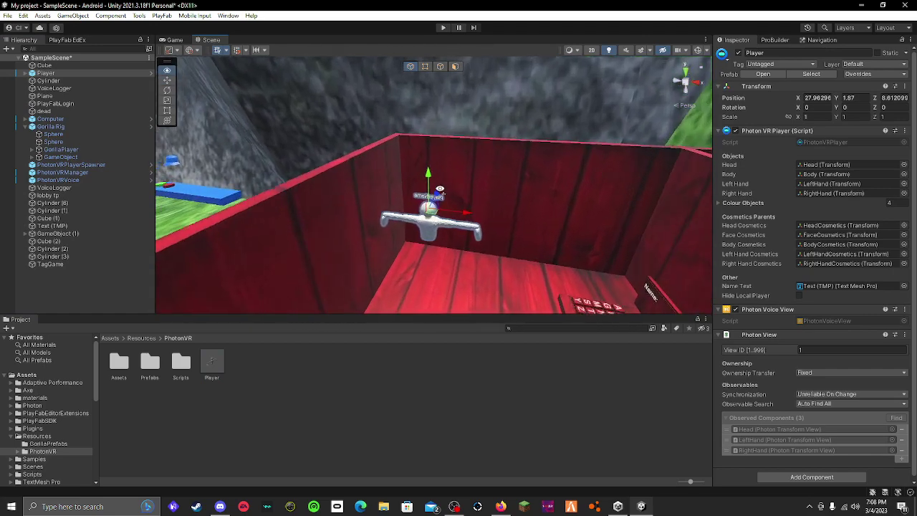
Expand Player > Head > updatedmodel and focus on its Cube body mesh.
left_click(26, 73)
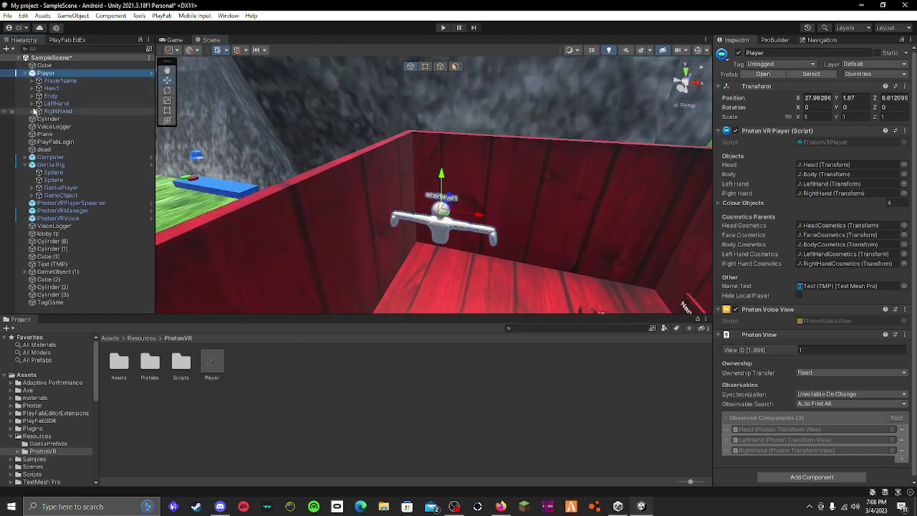
left_click(36, 97)
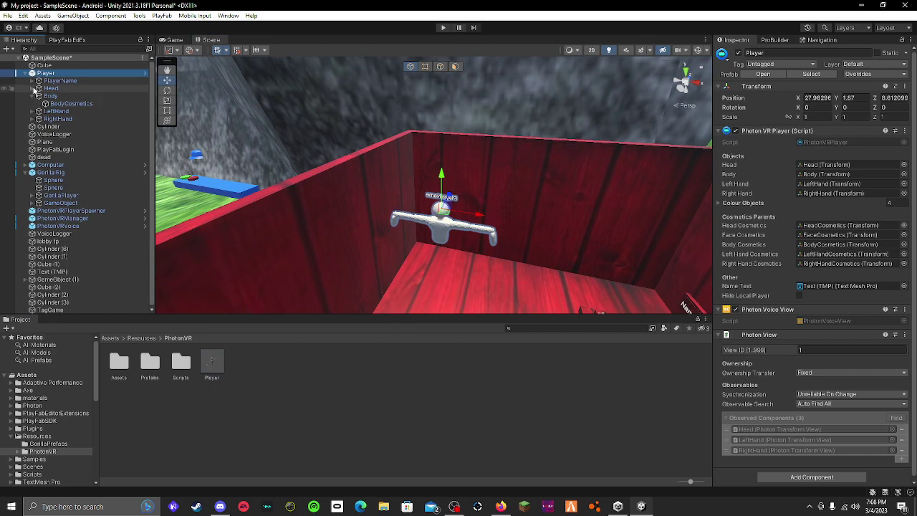
left_click(32, 80)
left_click(32, 96)
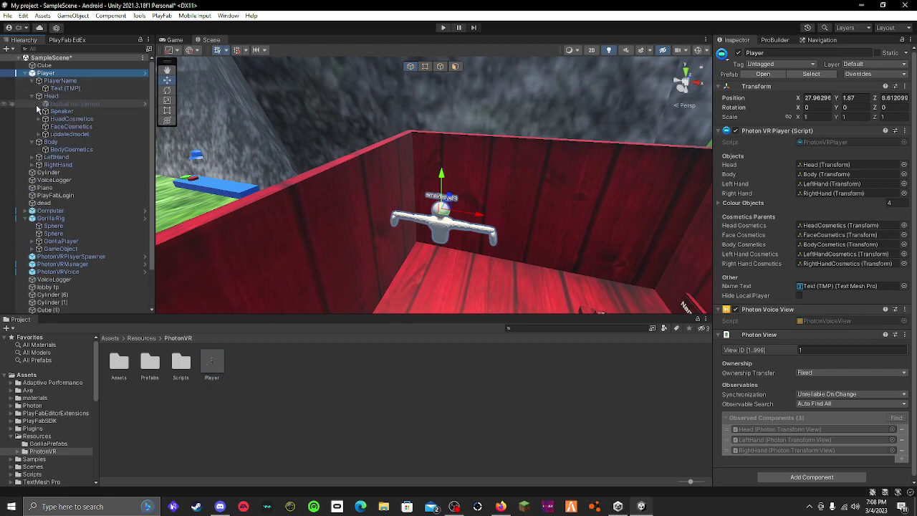
left_click(38, 134)
left_click(64, 149)
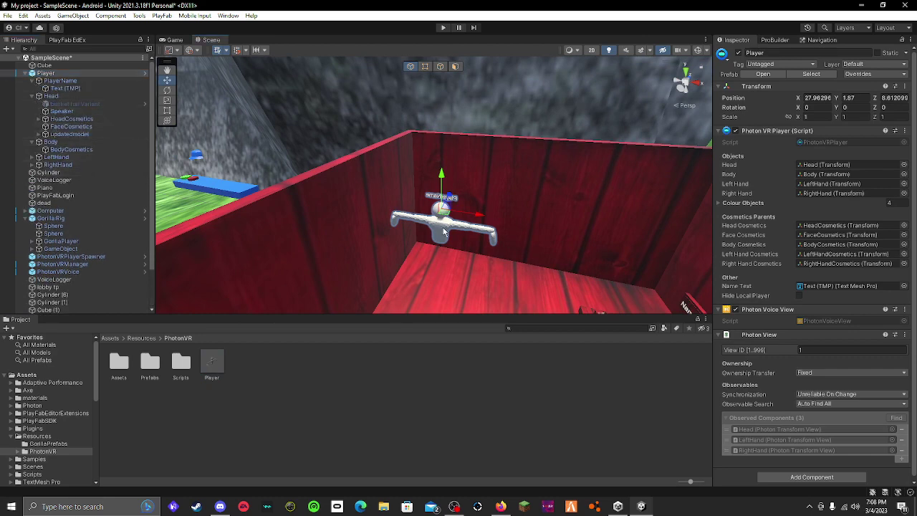
key("f")
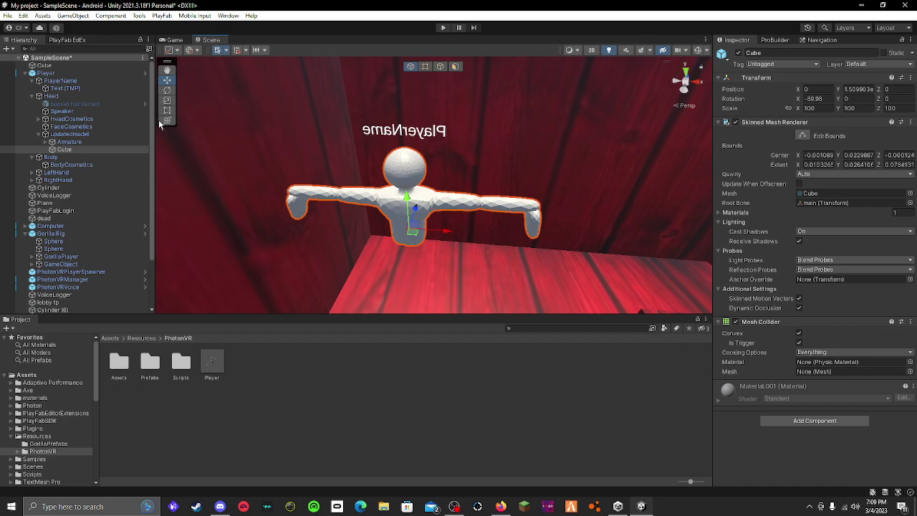
left_click_drag(158, 119, 172, 115, "alt")
scroll(27, 297, "down", 3)
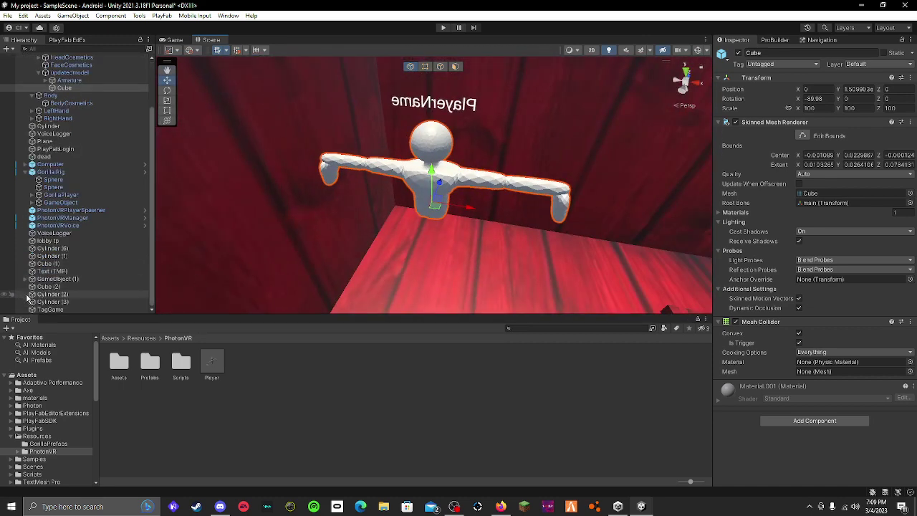
Lock the Inspector on TagGame and assign the Player's Cube mesh as Body.
left_click(50, 309)
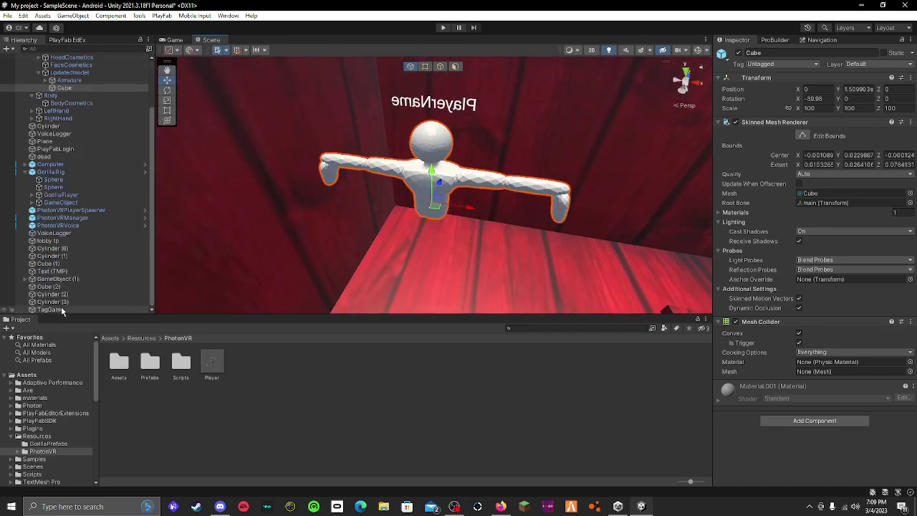
left_click(901, 40)
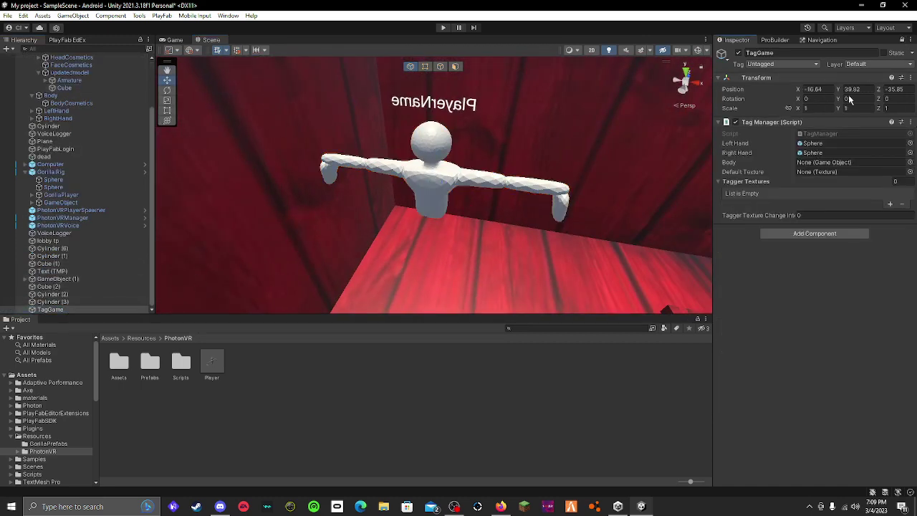
left_click(65, 88)
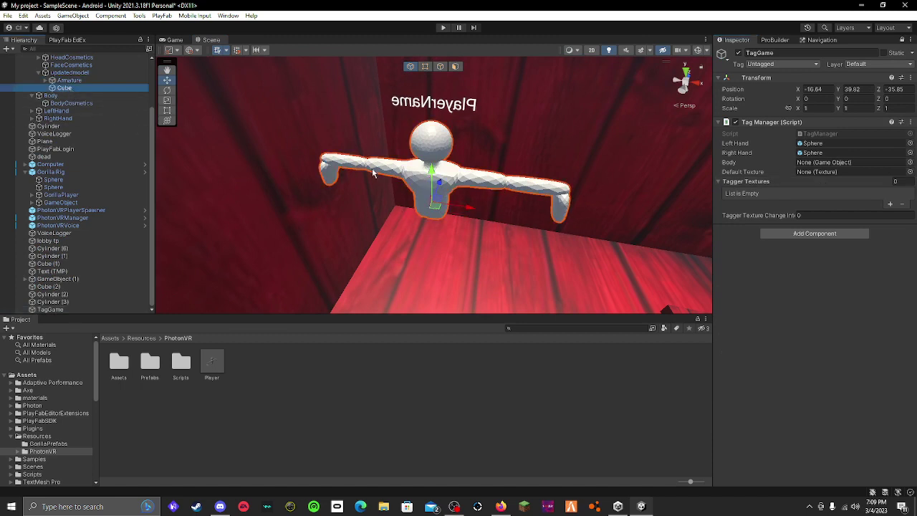
right_click(692, 126)
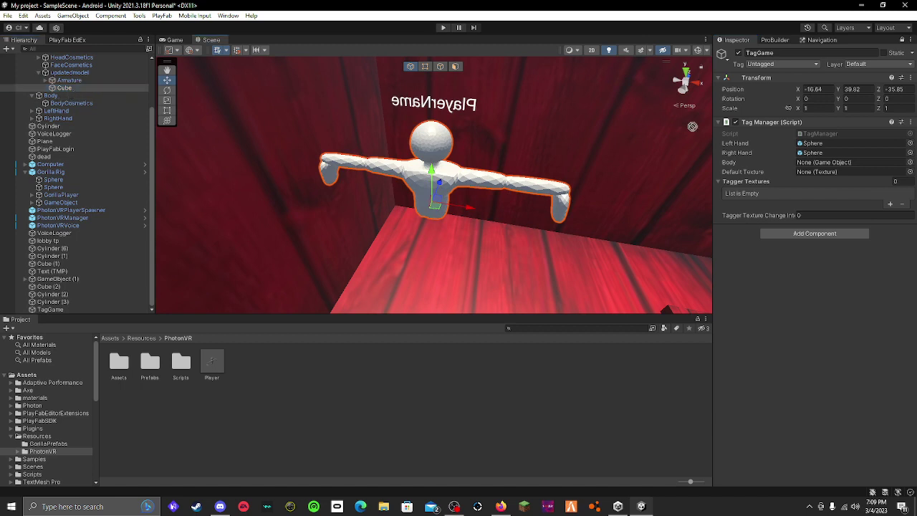
left_click_drag(692, 126, 809, 163)
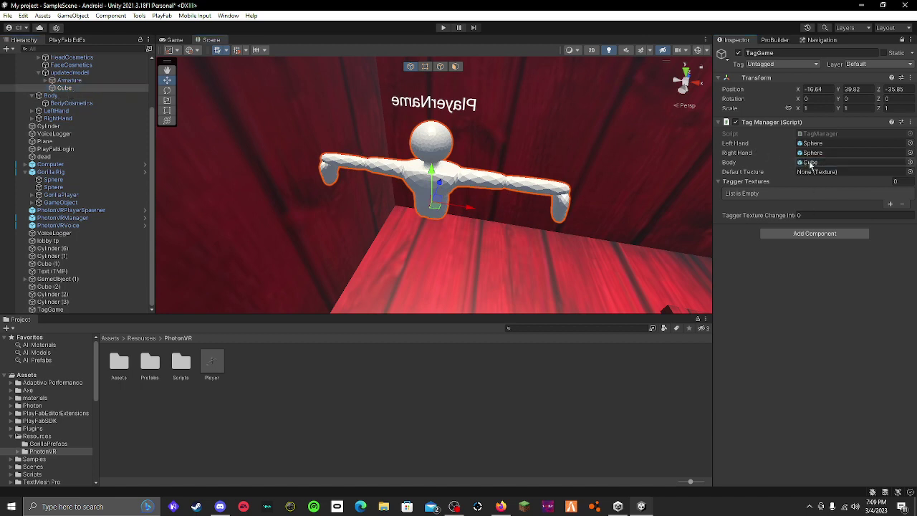
left_click(818, 174)
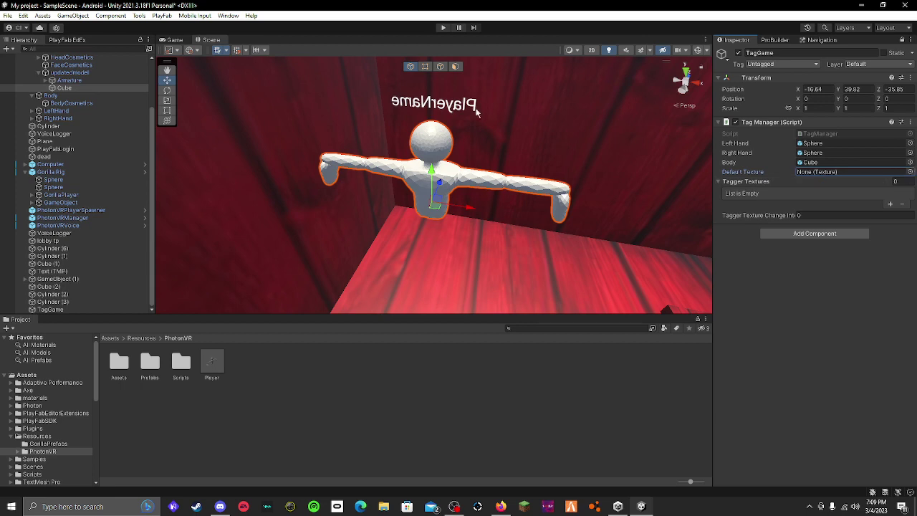
Open the materials folder and browse the Default Texture picker without choosing.
left_click(35, 399)
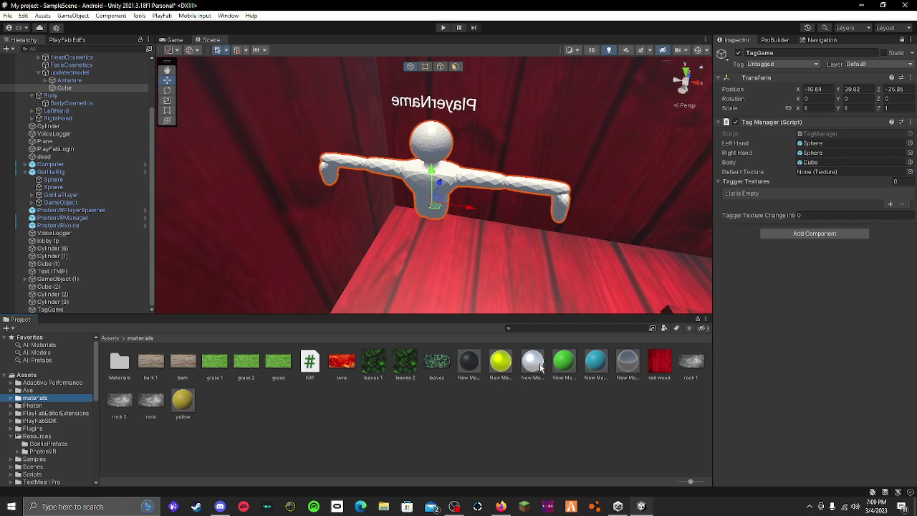
mouse_move(540, 368)
left_mouse_down()
mouse_move(612, 374)
mouse_move(821, 173)
left_mouse_up()
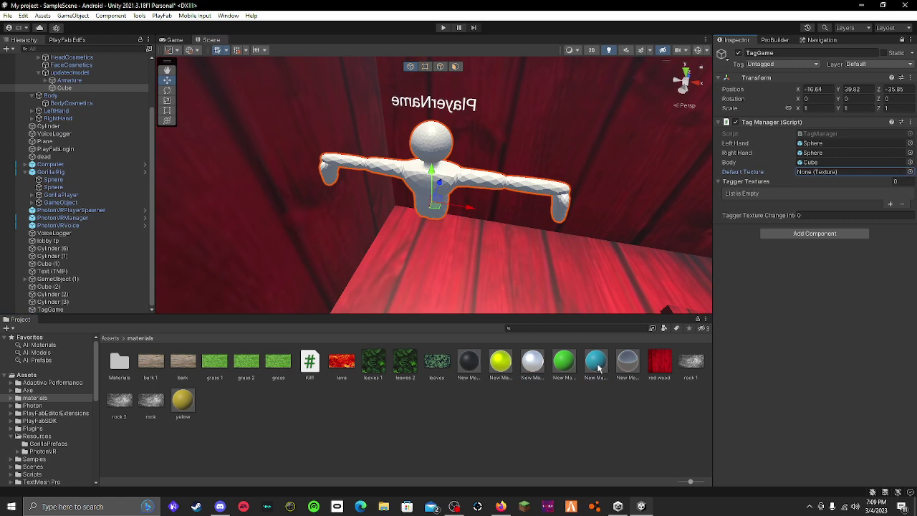
left_click(910, 173)
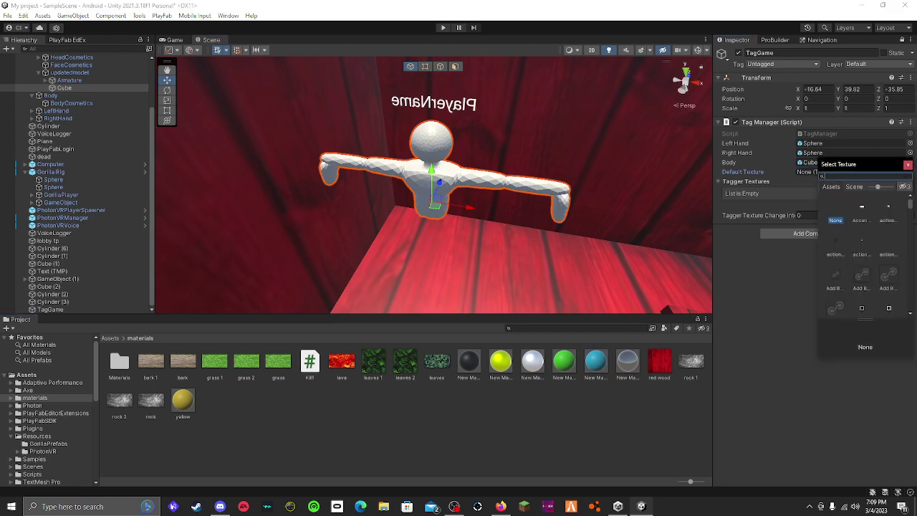
scroll(864, 266, "down", 2)
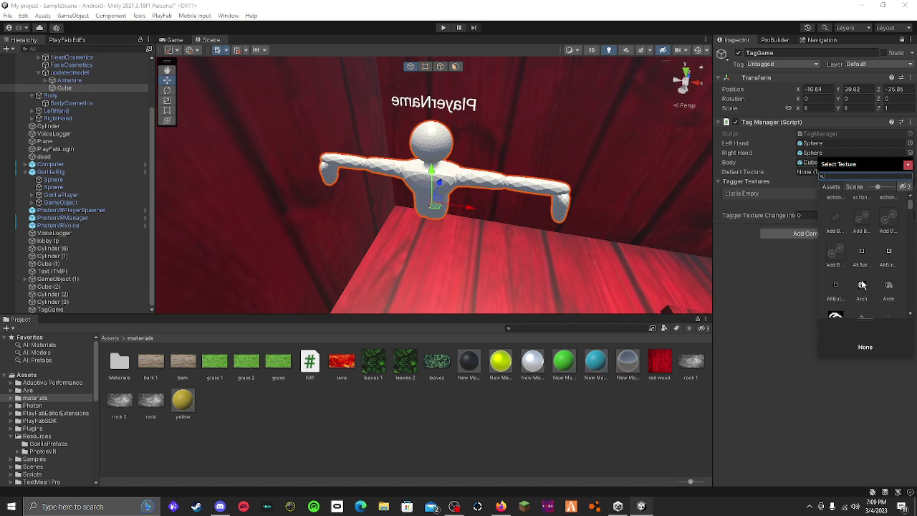
scroll(866, 222, "up", 1)
scroll(866, 204, "up", 1)
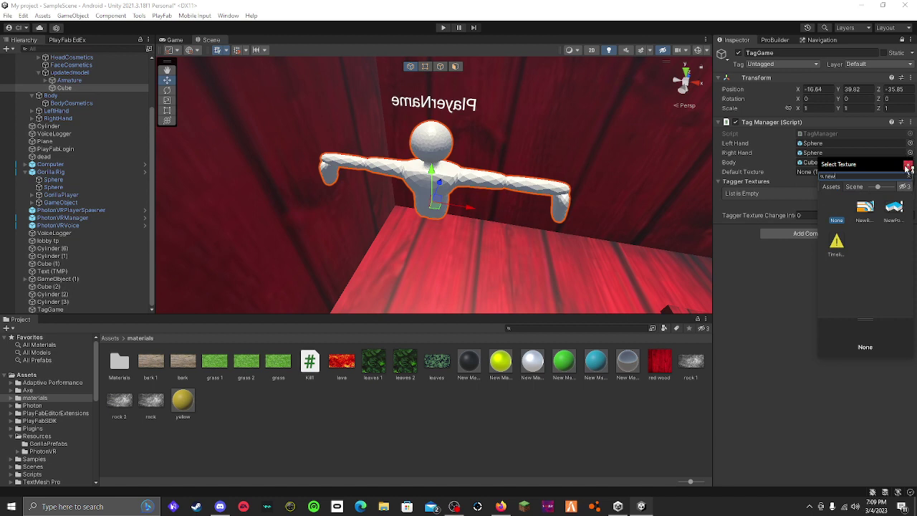
left_click(907, 167)
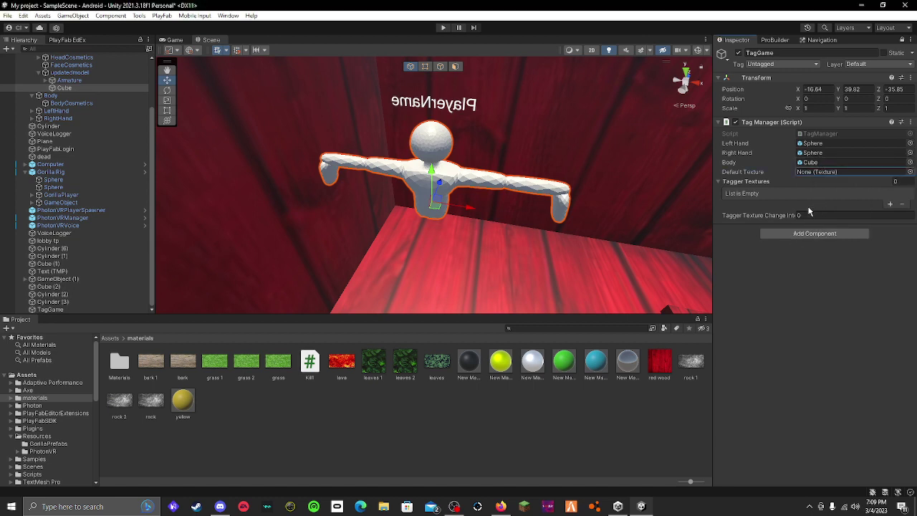
Browse scene and asset textures, then try dragging the blue material onto Default Texture.
left_click(909, 172)
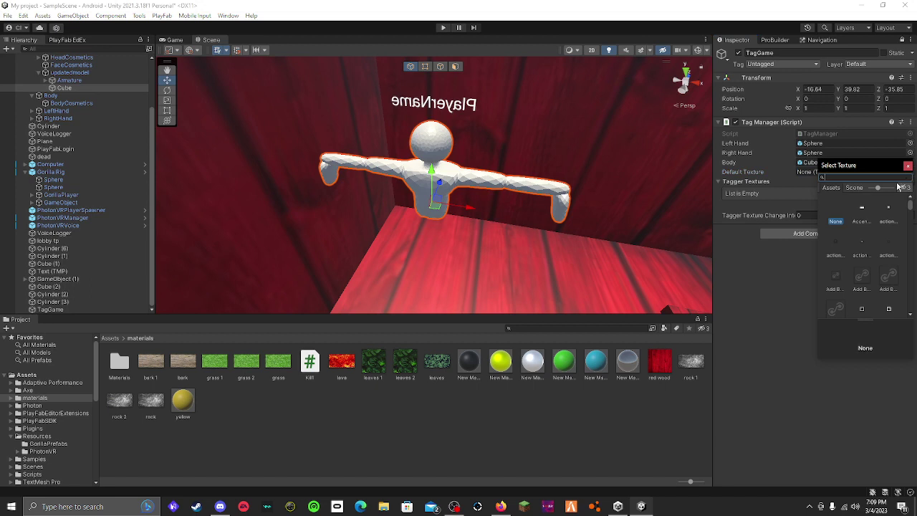
left_click(856, 190)
left_click(829, 189)
scroll(896, 244, "down", 3)
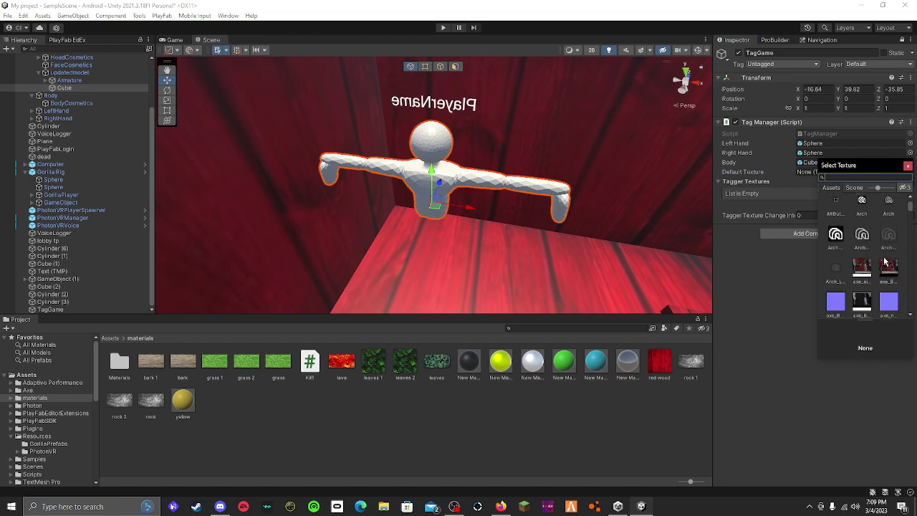
scroll(884, 263, "down", 3)
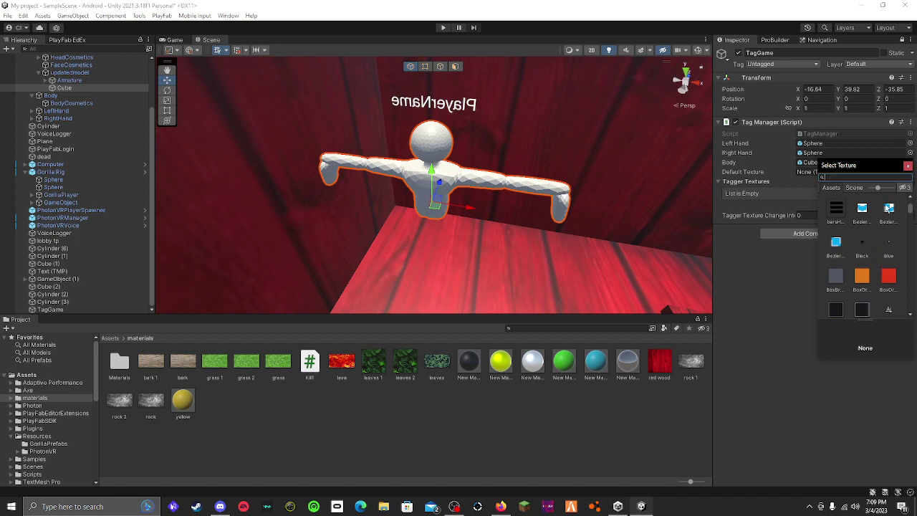
left_click(907, 166)
left_click_drag(596, 362, 842, 170)
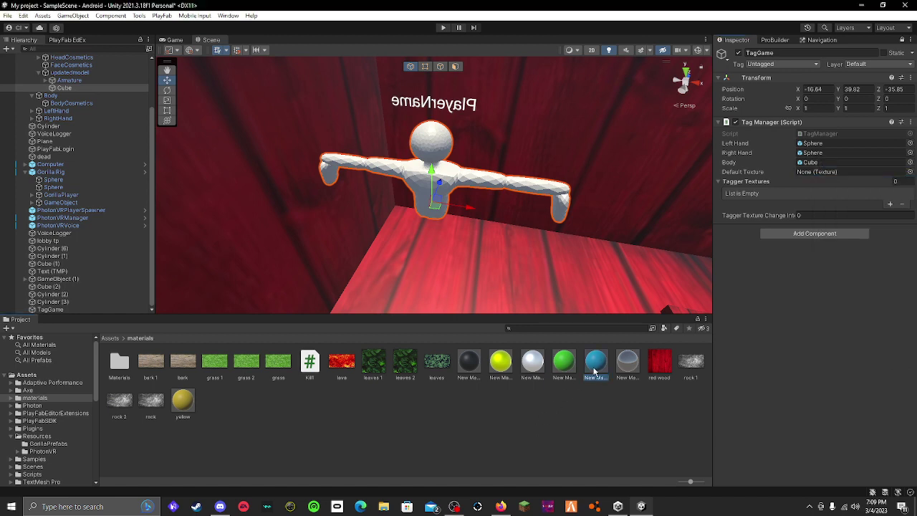
Pick the Black texture as the Tag Manager's Default Texture.
left_click(909, 172)
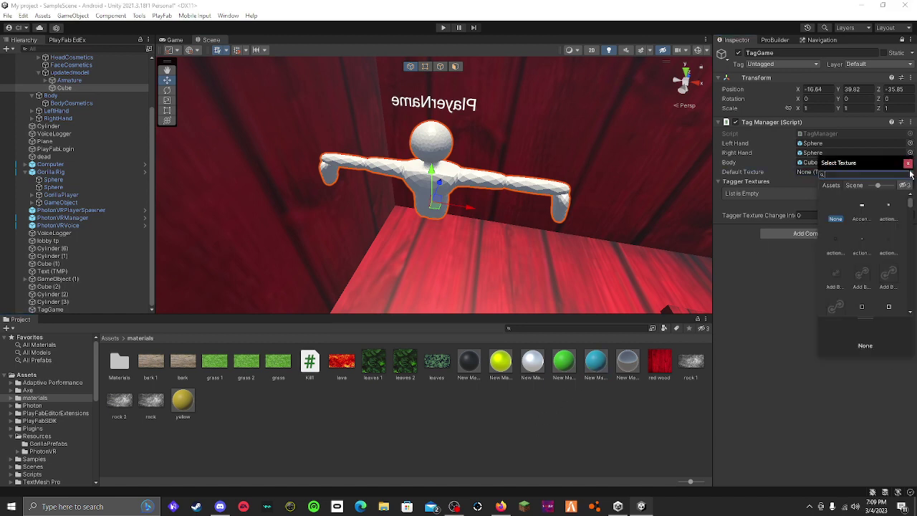
scroll(873, 229, "down", 3)
scroll(873, 251, "down", 3)
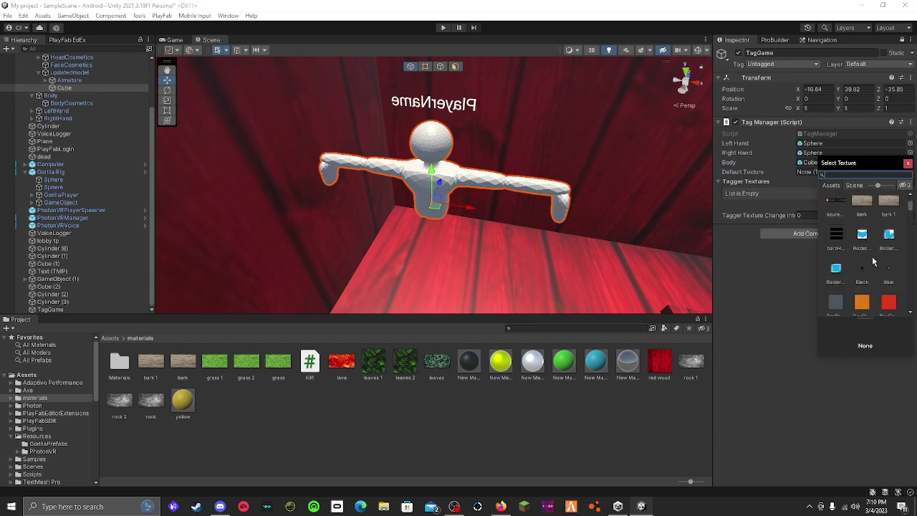
scroll(872, 262, "down", 2)
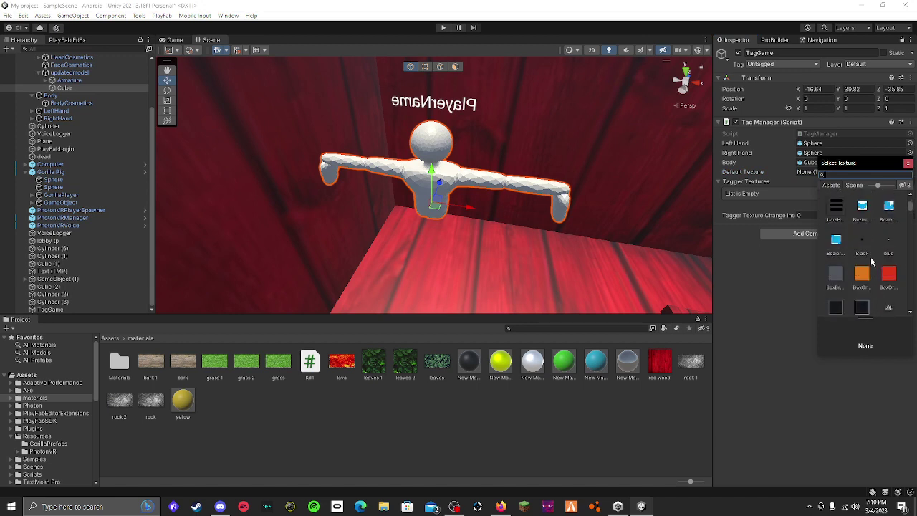
double_click(862, 244)
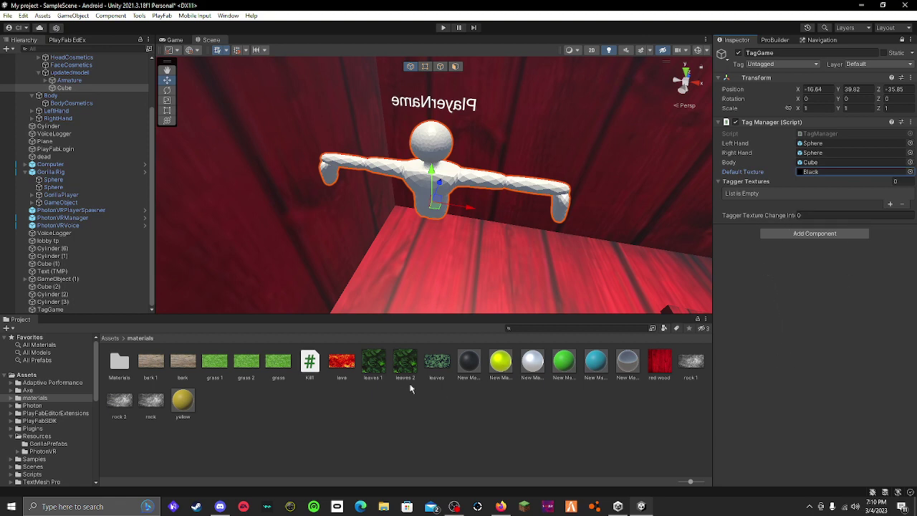
left_click_drag(470, 366, 435, 188)
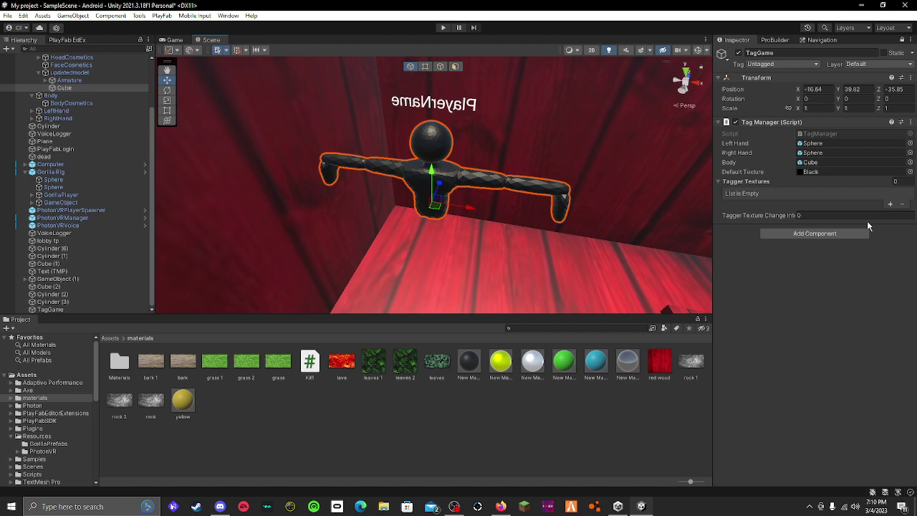
Add a Tagger Textures entry and set Element 0 to the lava material.
left_click(890, 204)
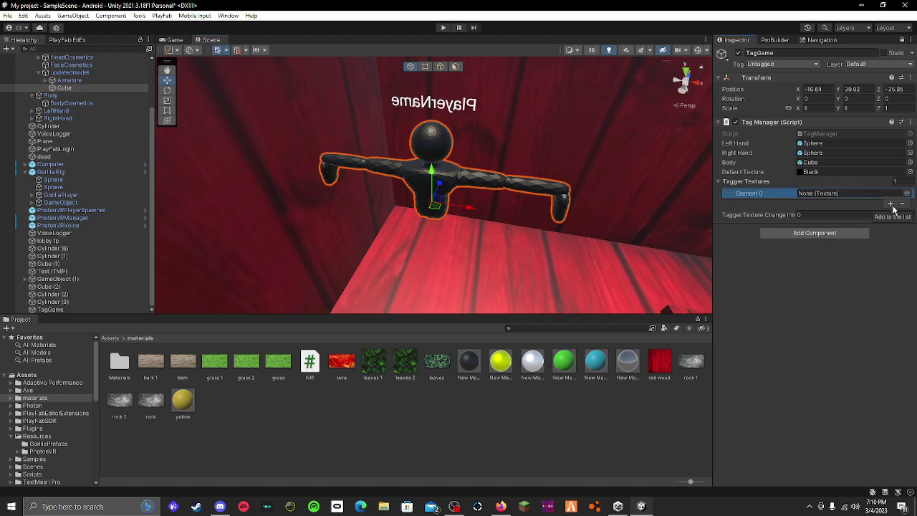
left_click_drag(341, 362, 882, 193)
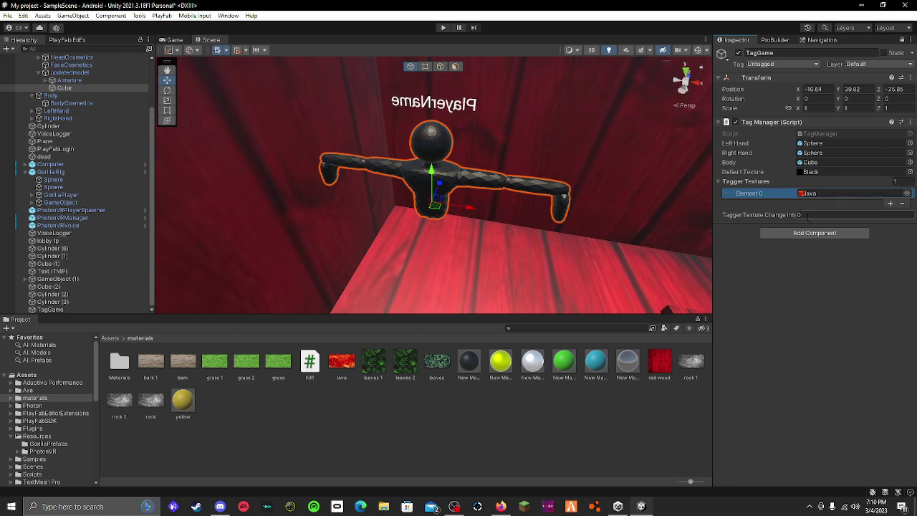
left_click(809, 215)
right_click_drag(591, 208, 544, 272)
Save the scene and enter Play mode, dismissing the Photon setup warning.
left_click(7, 15)
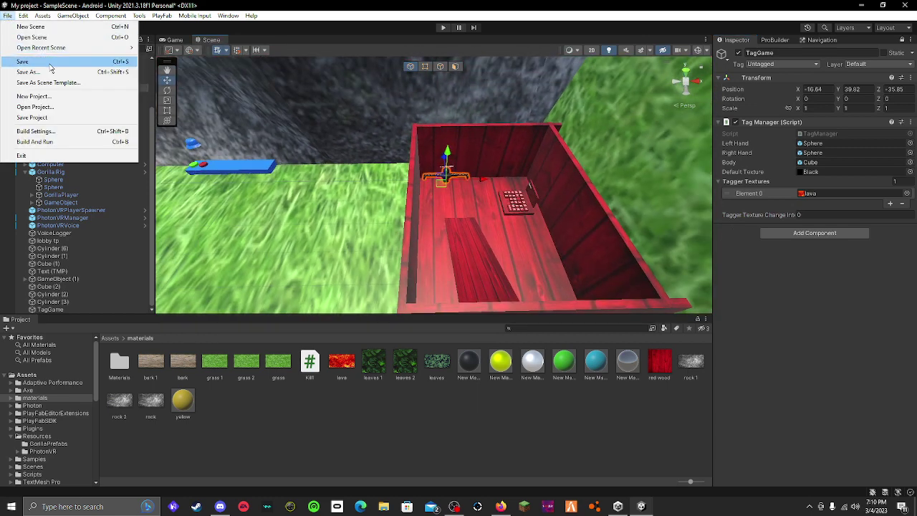
left_click(25, 62)
left_click(443, 29)
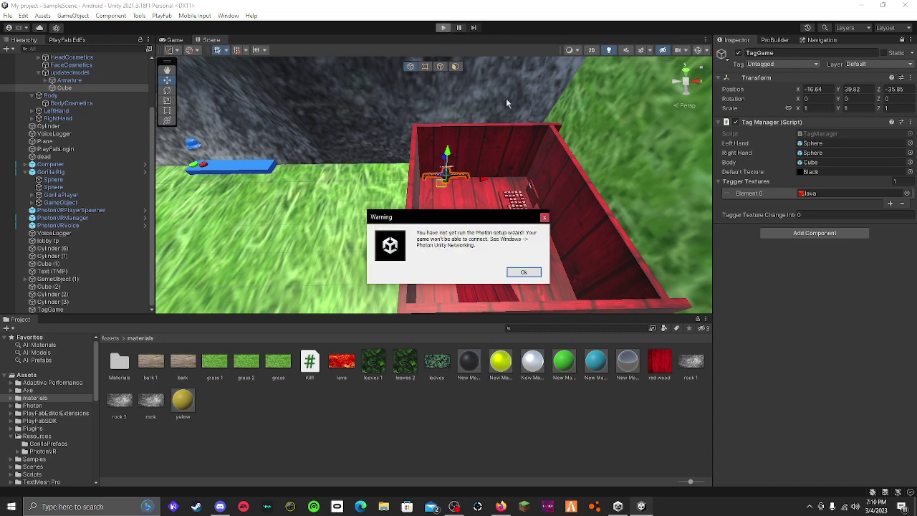
left_click(526, 275)
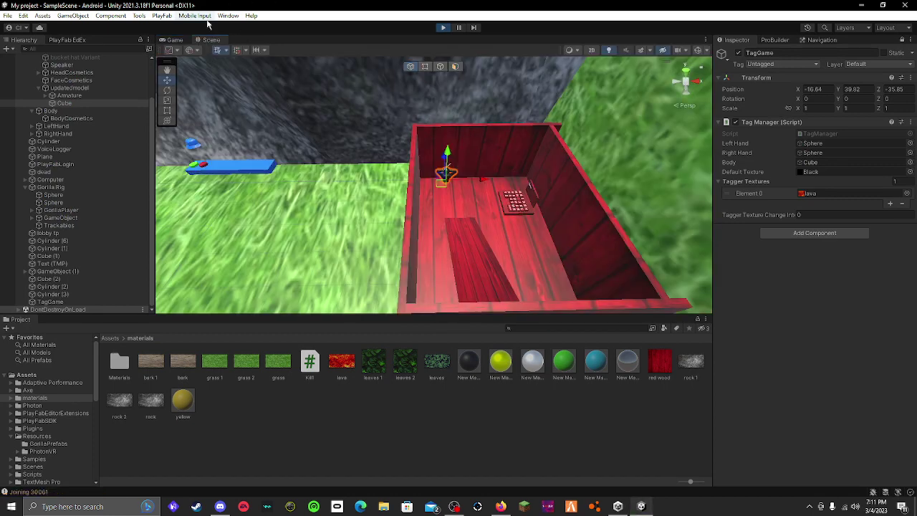
Swing the view into the red box and watch the test in the Game view.
mouse_move(569, 182)
right_mouse_down()
mouse_move(580, 192)
mouse_move(491, 199)
right_mouse_up()
scroll(397, 64, "down", 10)
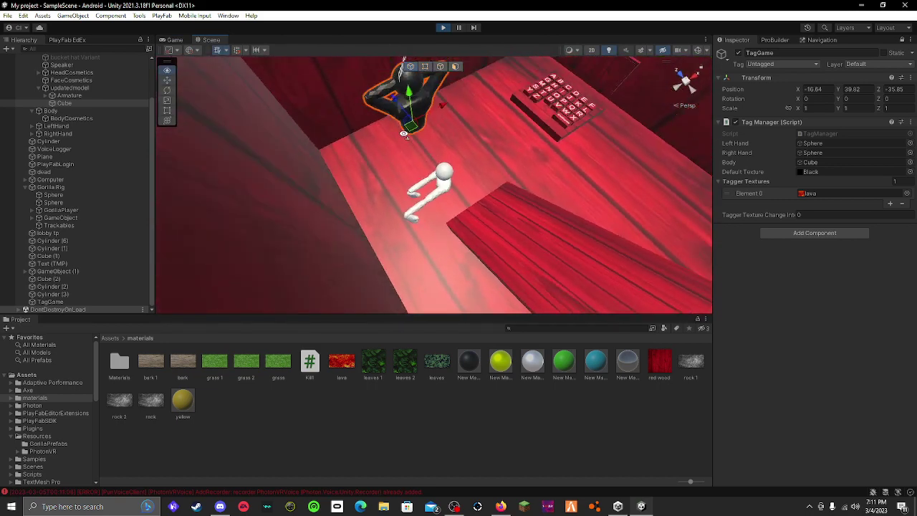
left_click(179, 41)
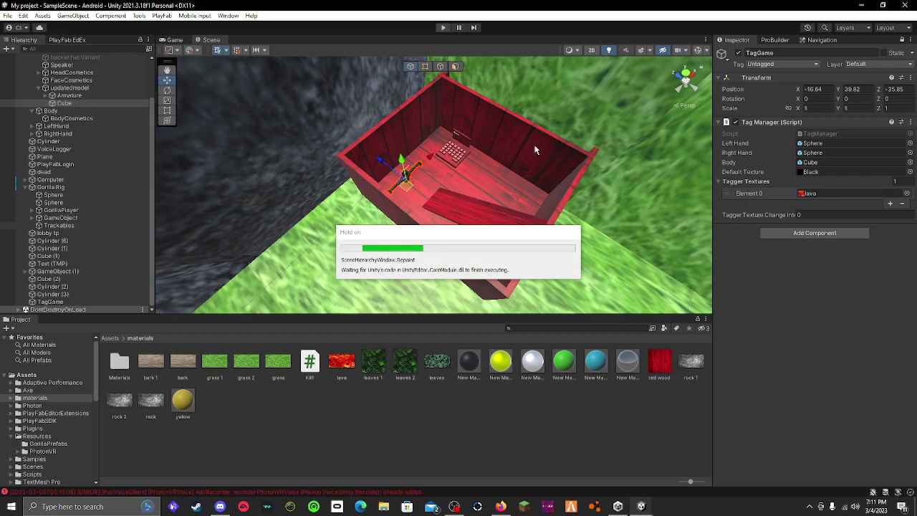
Frame and delete the temporary Player, leaving the Tag Manager's Body slot missing.
key("f")
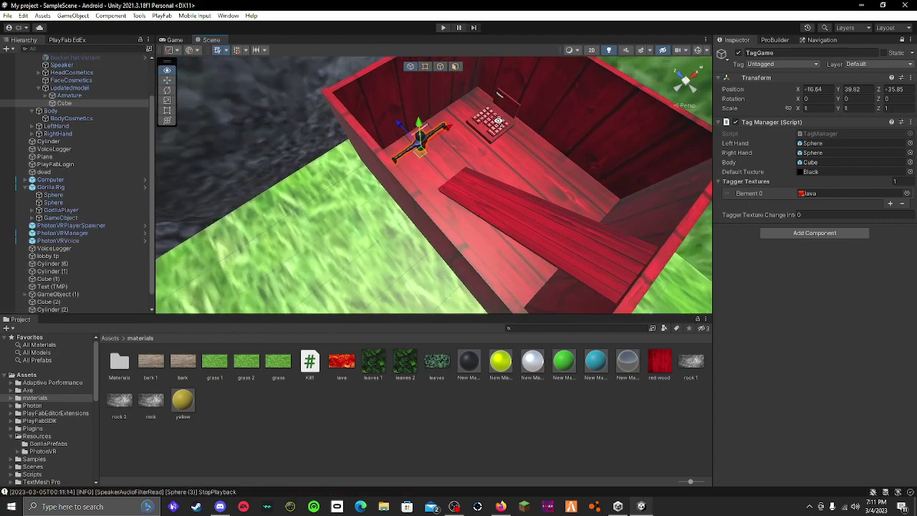
scroll(55, 98, "up", 3)
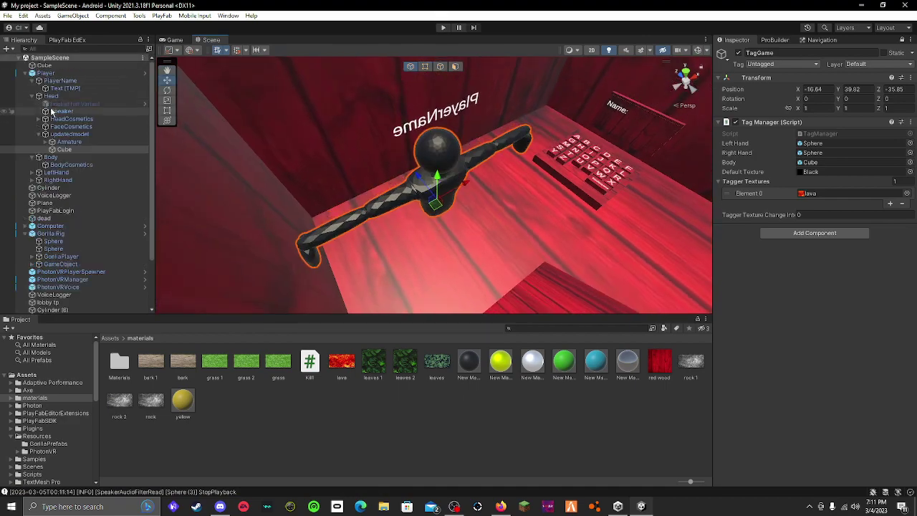
key("Delete")
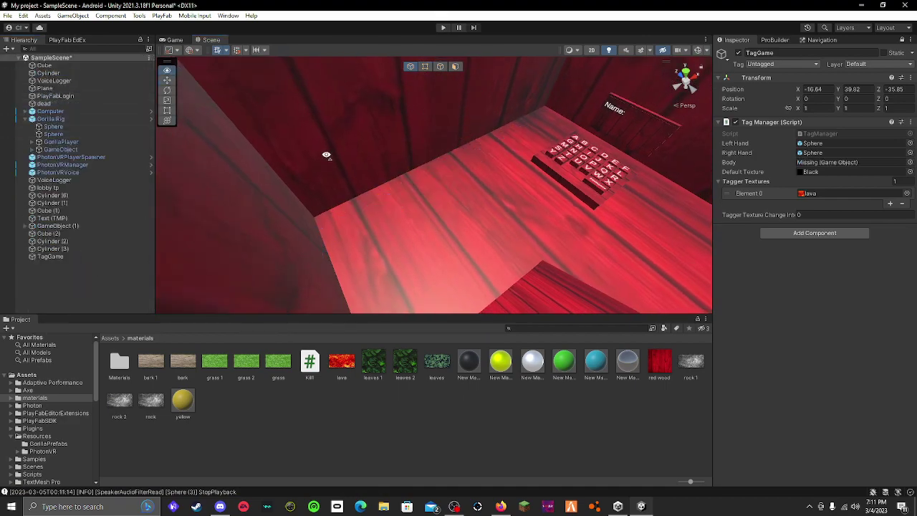
mouse_move(321, 157)
right_mouse_down()
mouse_move(812, 27)
mouse_move(368, 143)
right_mouse_up()
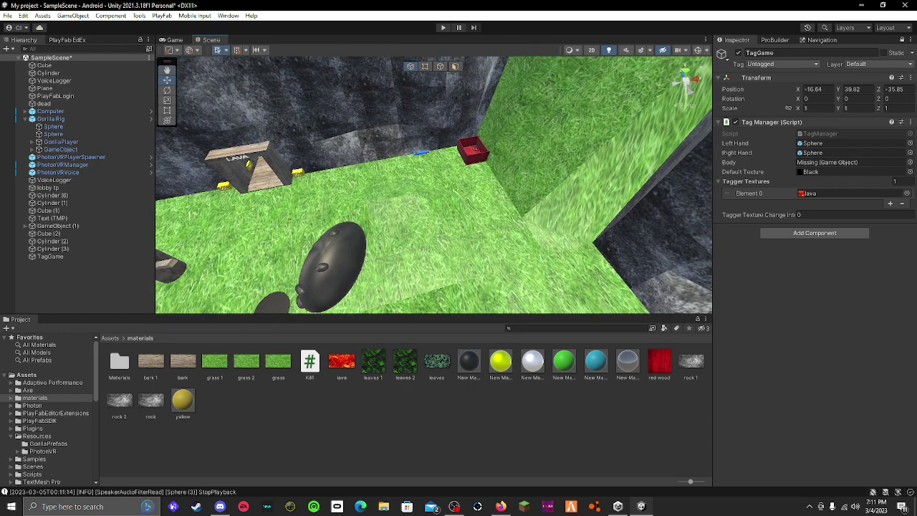